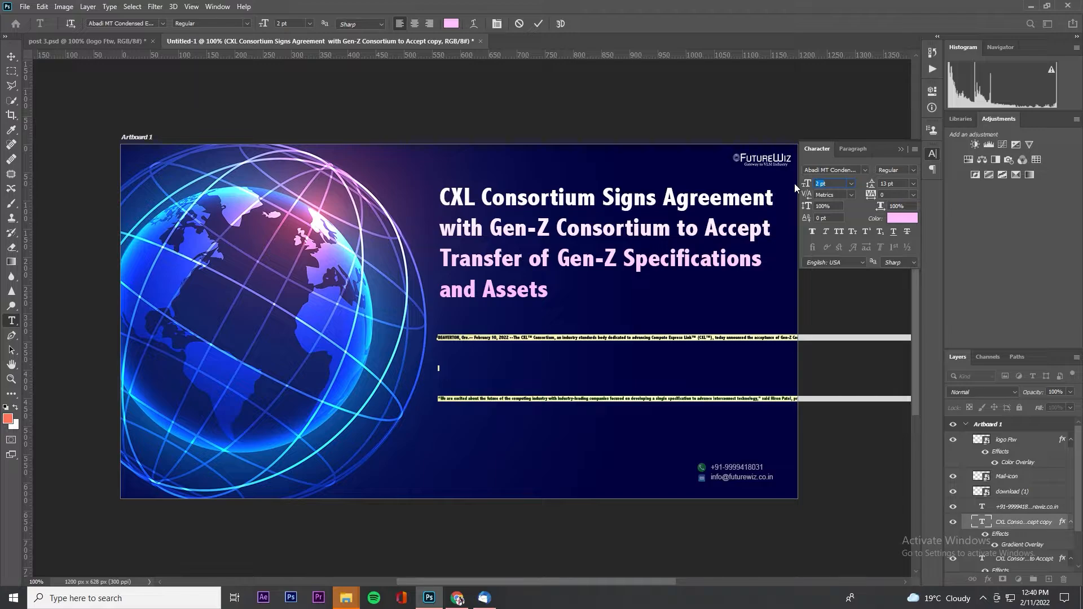
# Step: Set the font size of the pasted press-release body text to 3 pt
pyautogui.click(863, 322)
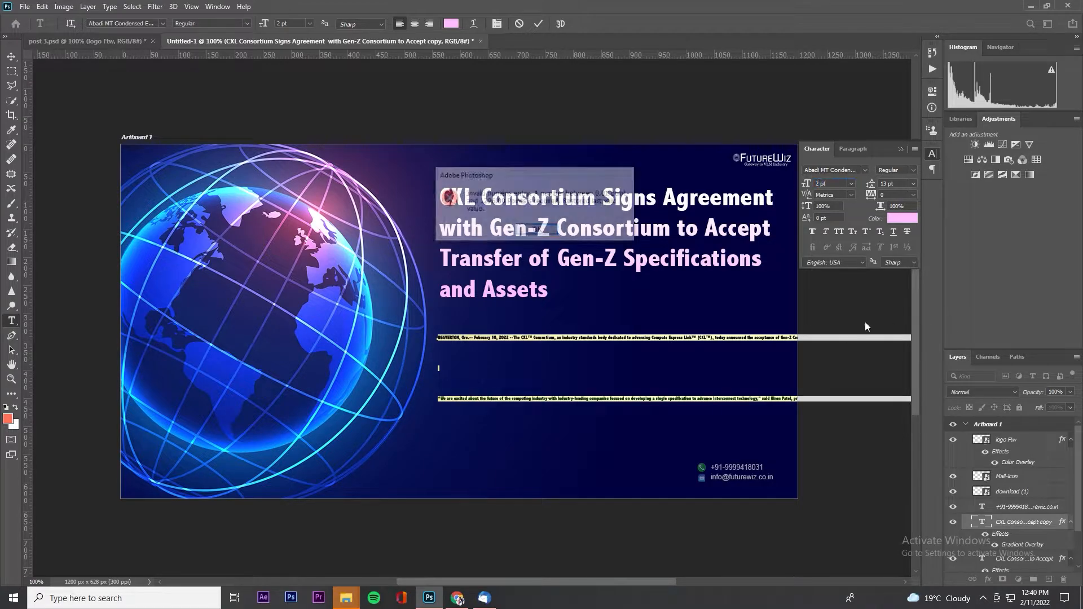
pyautogui.click(528, 230)
pyautogui.click(750, 356)
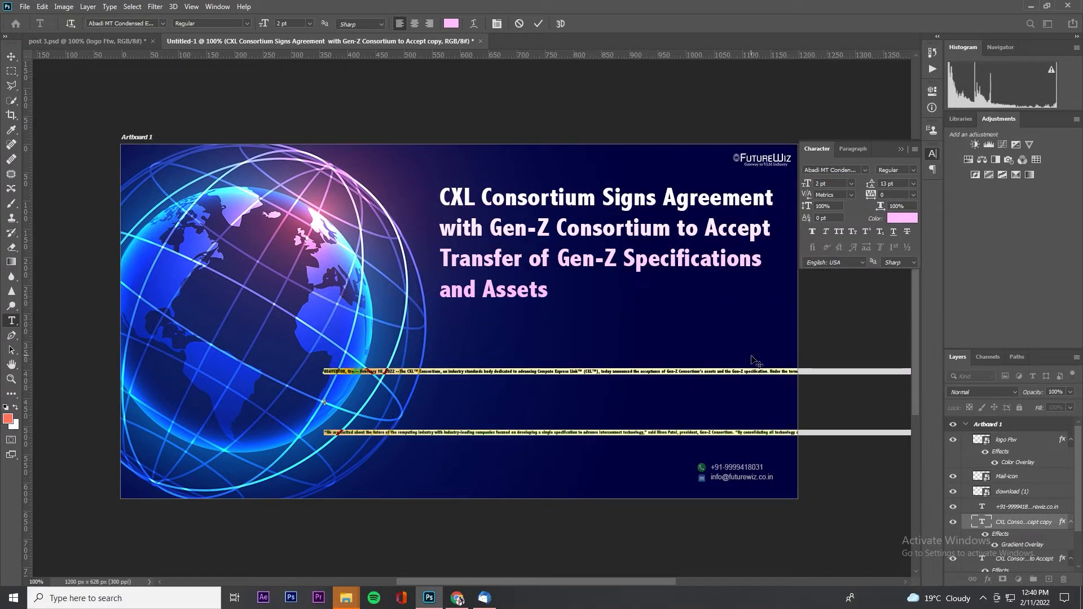
pyautogui.doubleClick(822, 185)
pyautogui.write('3')
pyautogui.press('Return')
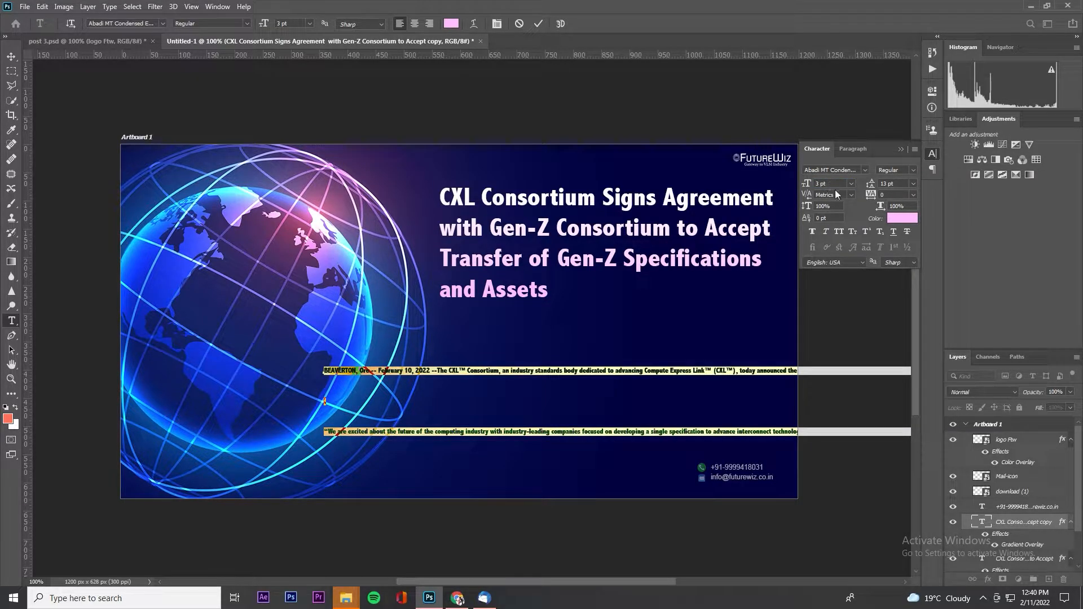
# Step: Preview alternative fonts on the selected body text, going through the families beginning with A
pyautogui.press('Down')
pyautogui.press('Down')
pyautogui.press('Down')
pyautogui.press('Down')
pyautogui.press('Down')
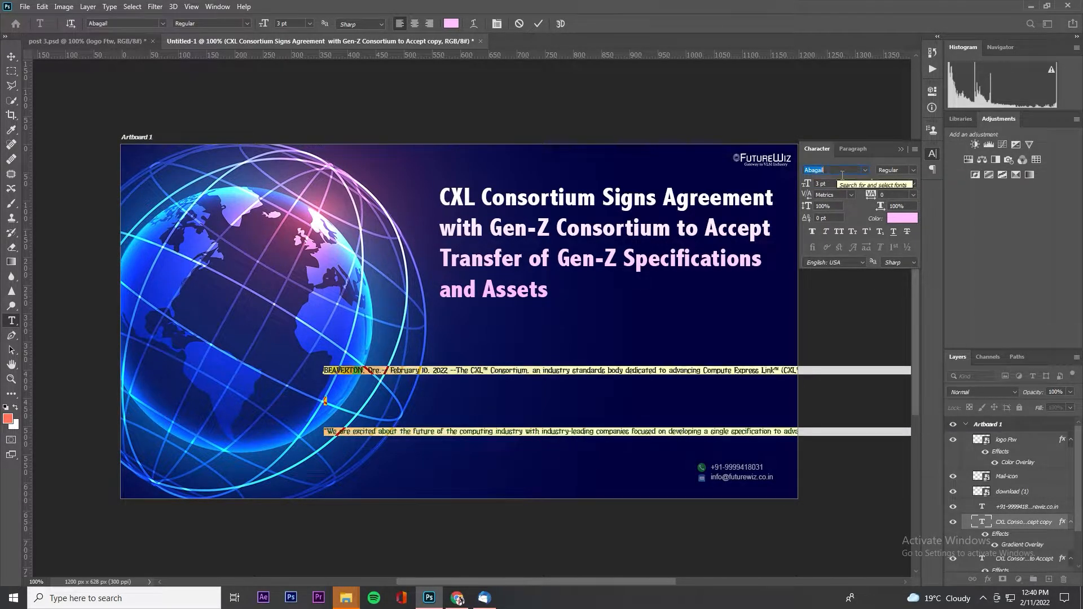
pyautogui.press('Down')
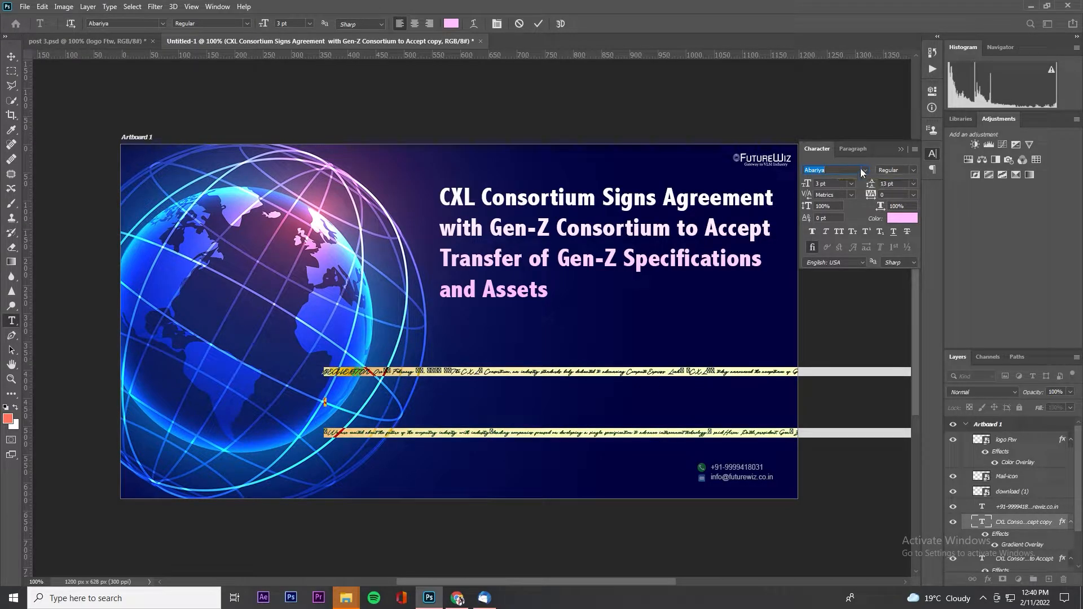
pyautogui.click(863, 172)
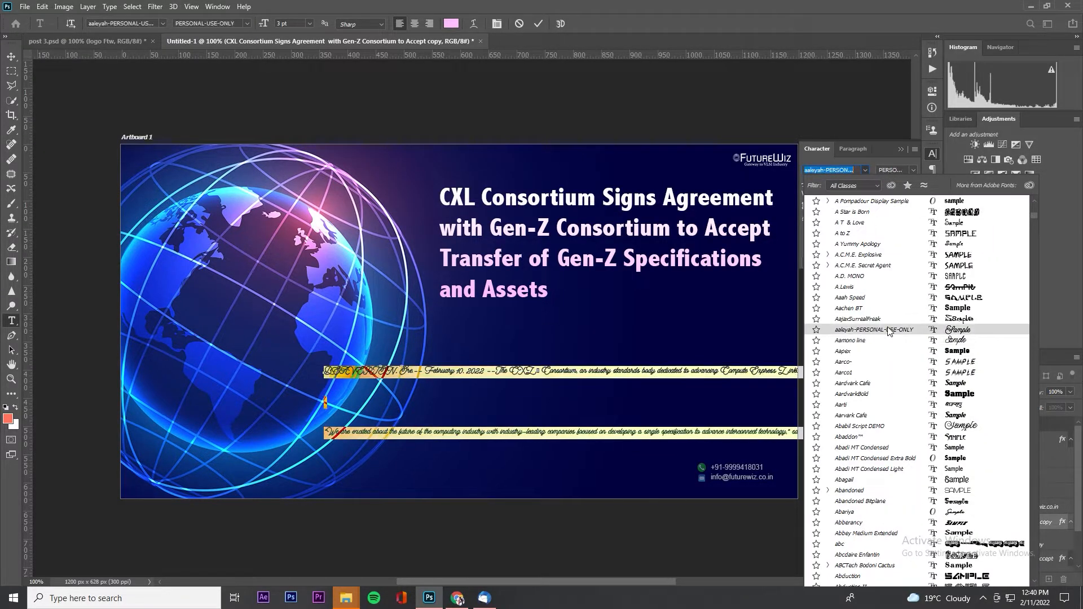
pyautogui.scroll(-2, 891, 372)
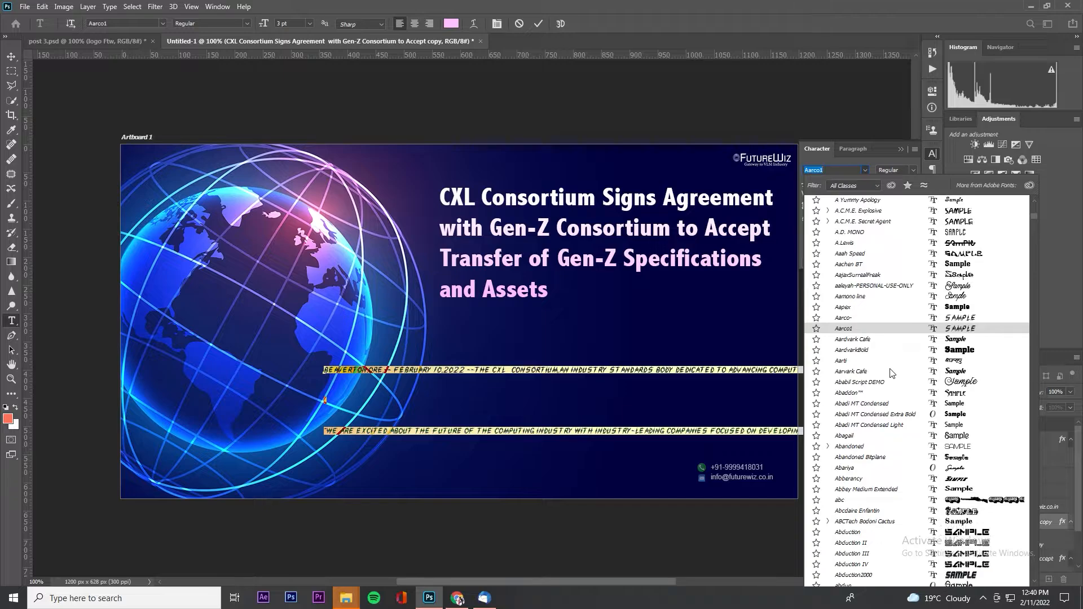
pyautogui.scroll(-7, 899, 440)
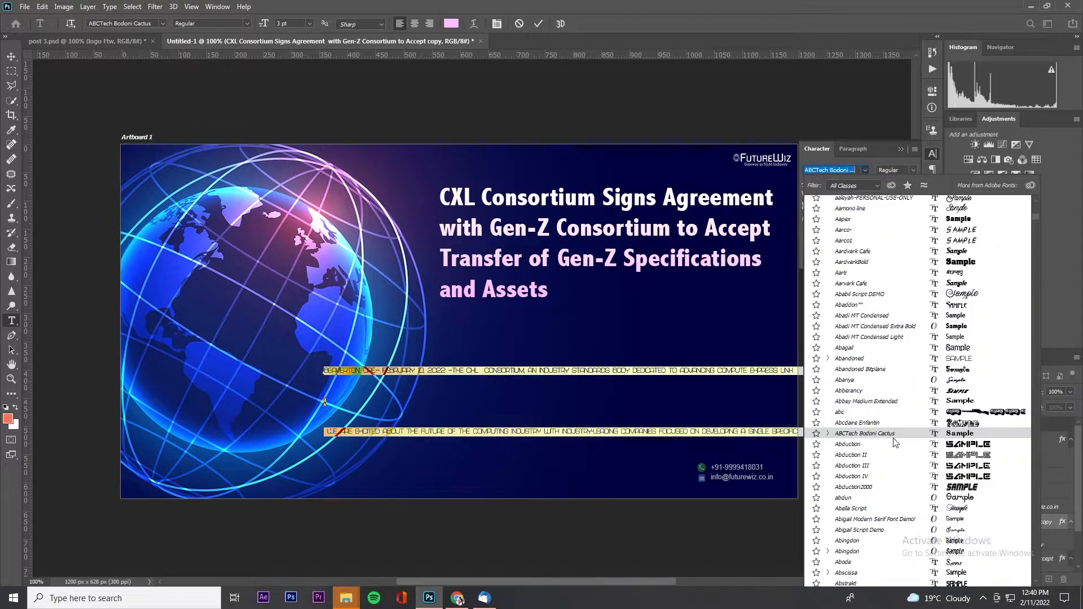
pyautogui.scroll(-7, 902, 437)
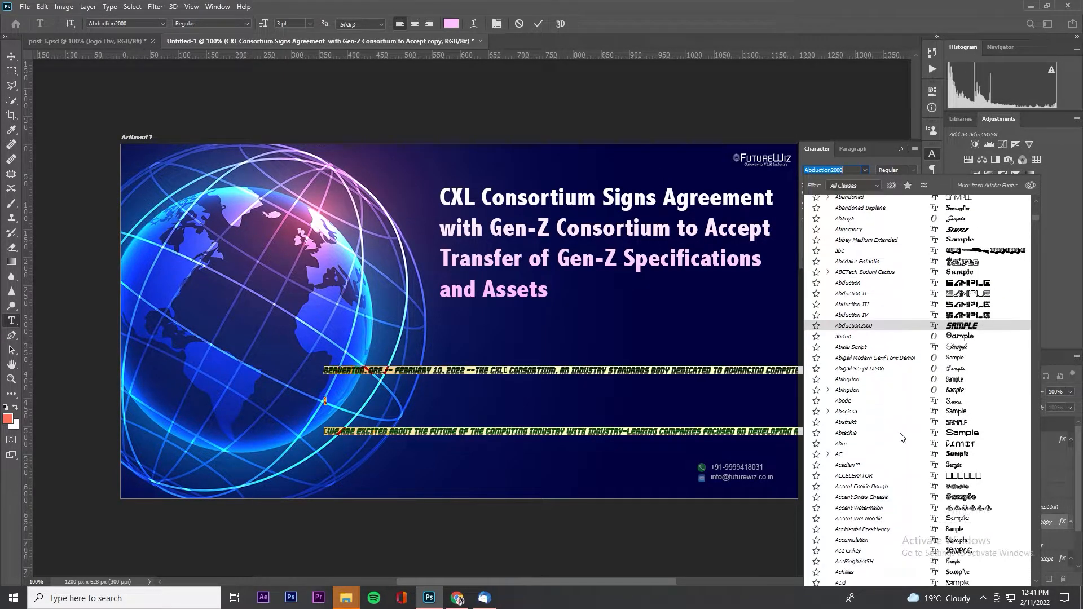
pyautogui.scroll(-1, 903, 436)
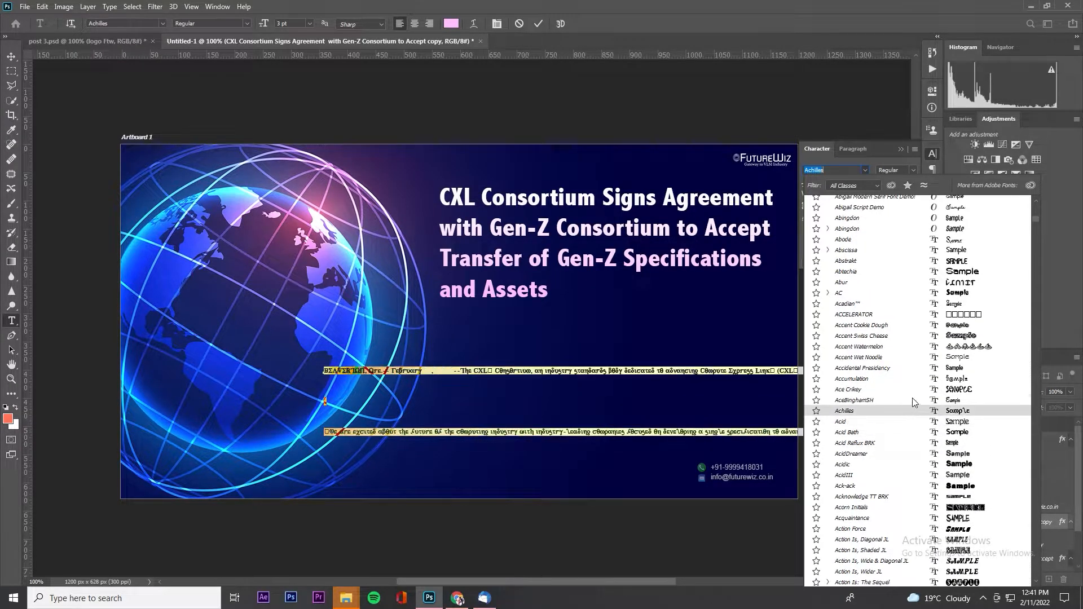
pyautogui.scroll(-4, 914, 458)
# Step: Try the Caesario Demo font on the selected body text
pyautogui.write('ac')
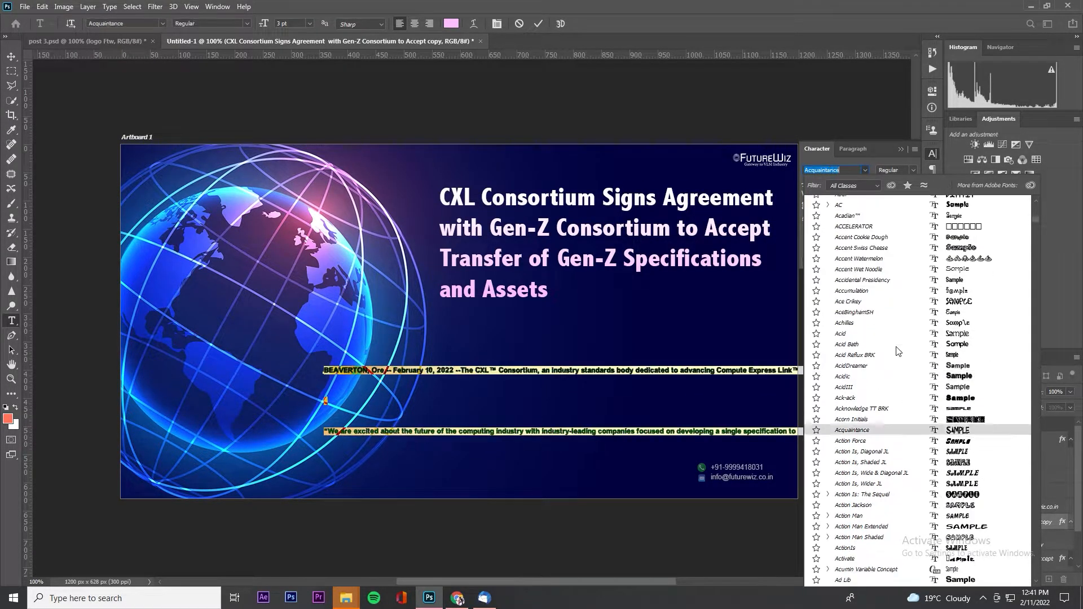
pyautogui.moveTo(851, 173); pyautogui.dragTo(758, 184)
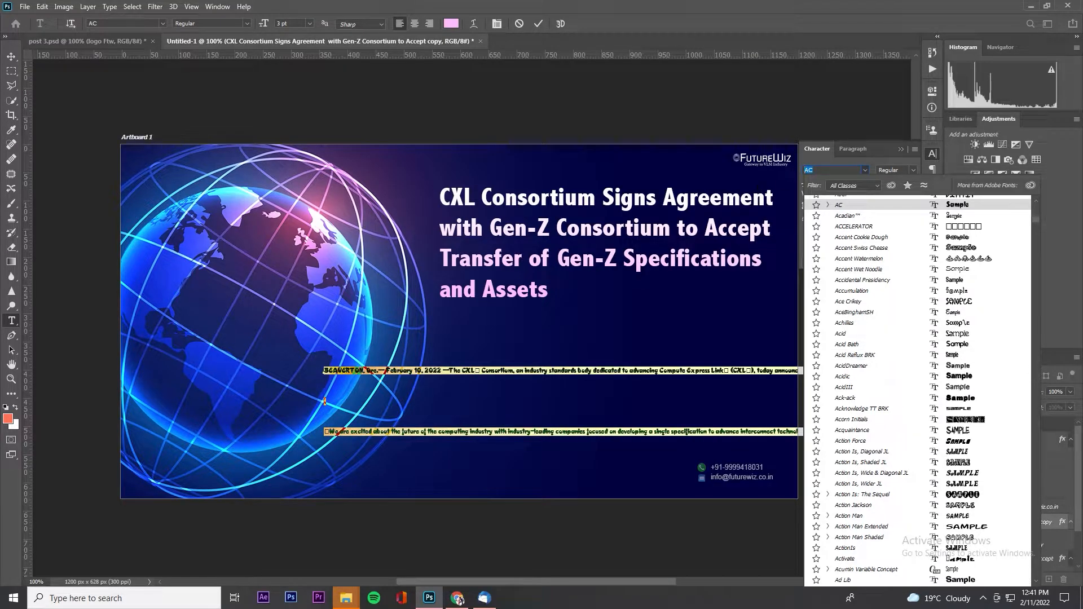
pyautogui.write('sario Demo')
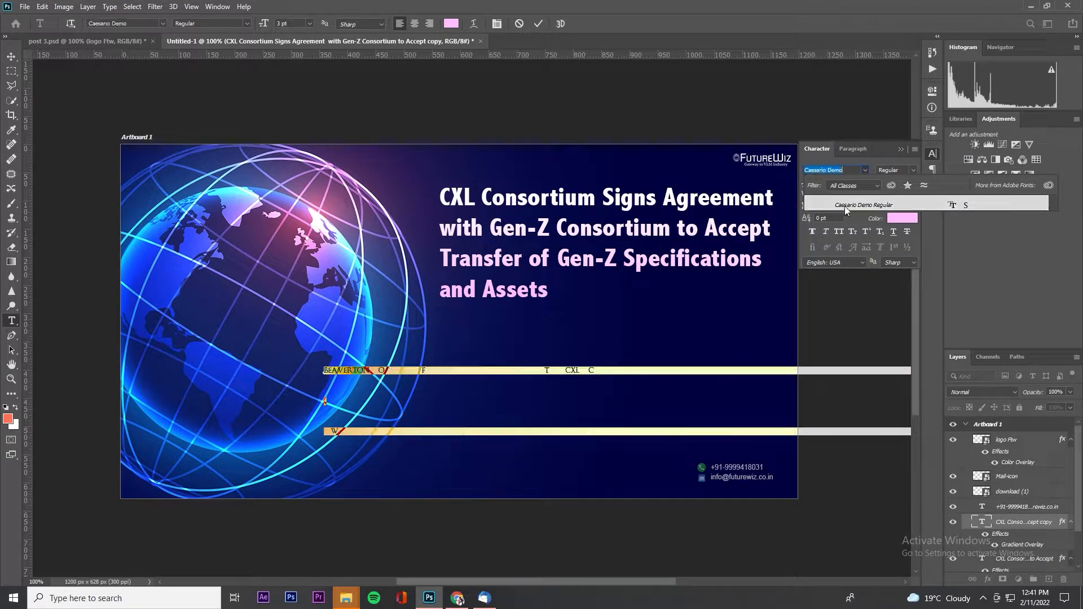
pyautogui.click(854, 205)
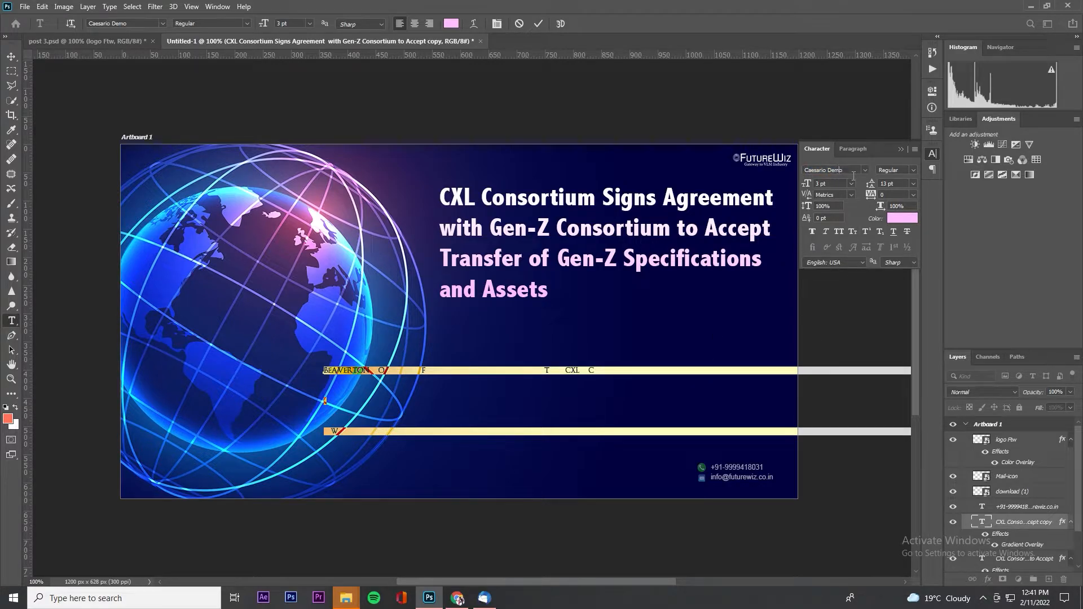
# Step: Set all the body text to Arial and move it directly below the headline, aligned with the headline's left edge
pyautogui.click(836, 371)
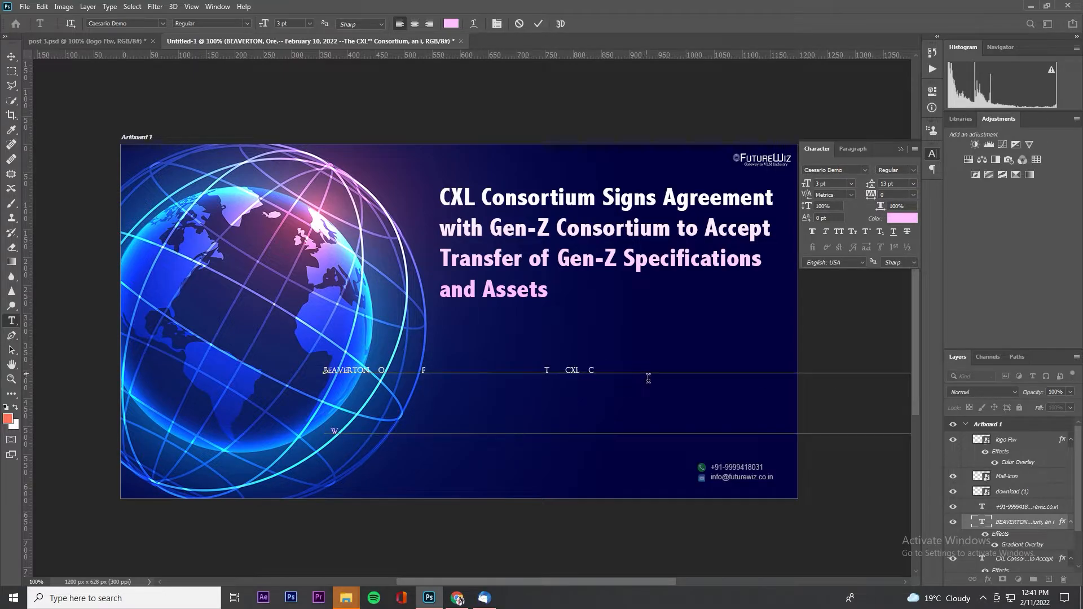
pyautogui.hotkey('ctrl', 'a')
pyautogui.click(855, 170)
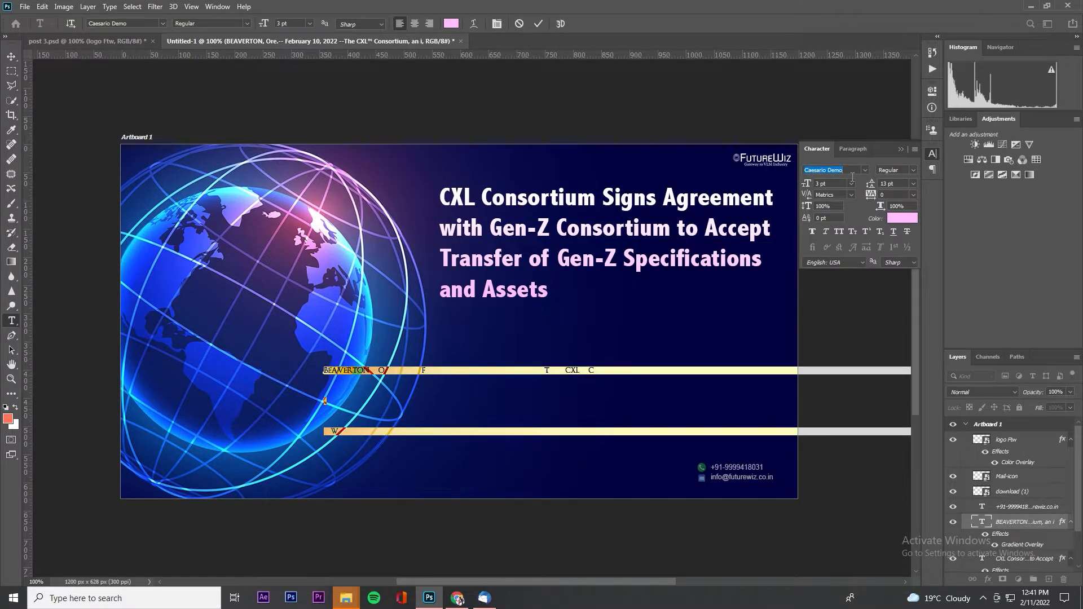
pyautogui.press('Down')
pyautogui.press('Down')
pyautogui.press('Down')
pyautogui.press('Down')
pyautogui.press('Down')
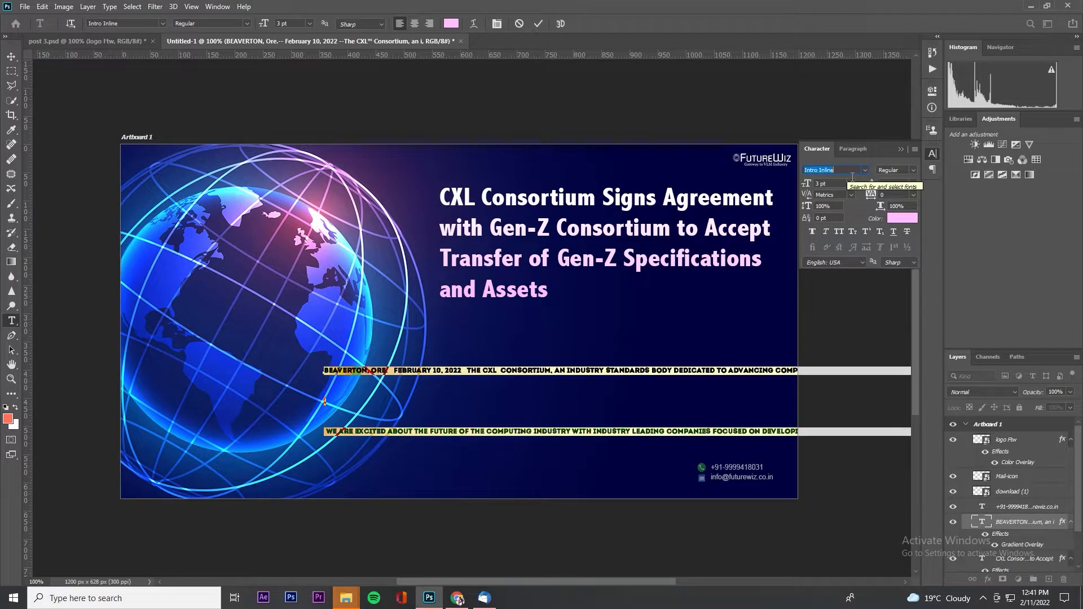
pyautogui.write('Arial')
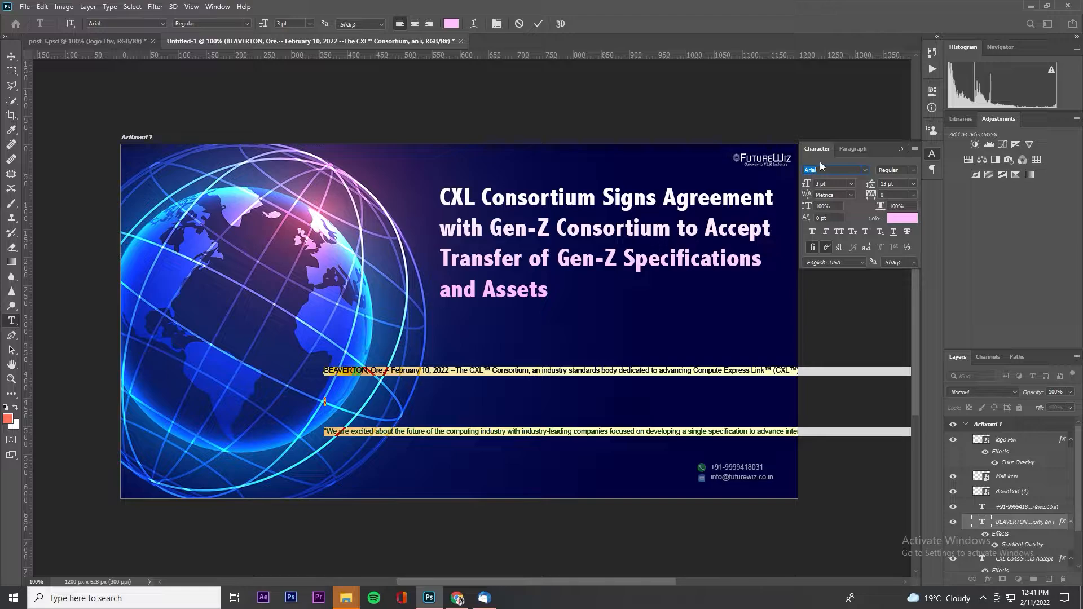
pyautogui.click(11, 57)
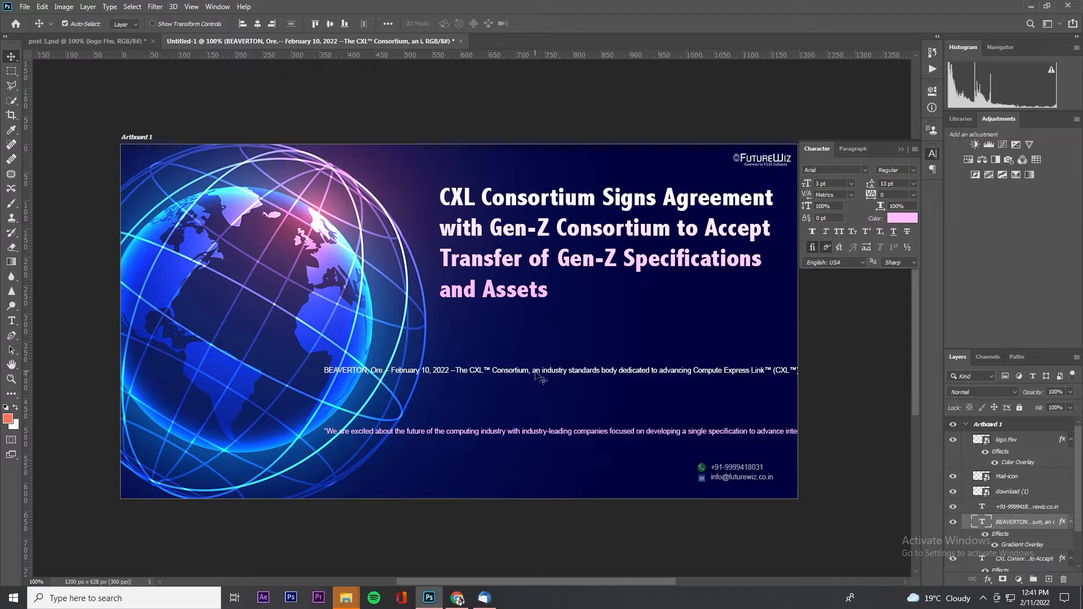
pyautogui.moveTo(537, 377); pyautogui.dragTo(653, 326)
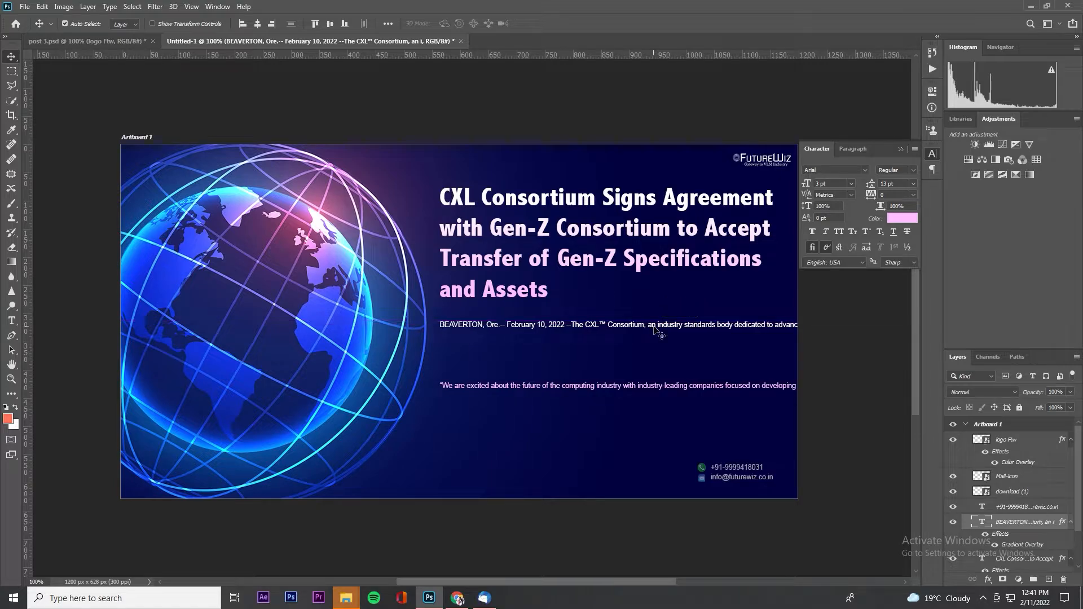
# Step: Break the first paragraph into lines that fit the artboard, after "2022 --", "(CXL™),", "terms of", "as an" and "the Gen-Z"
pyautogui.press('t')
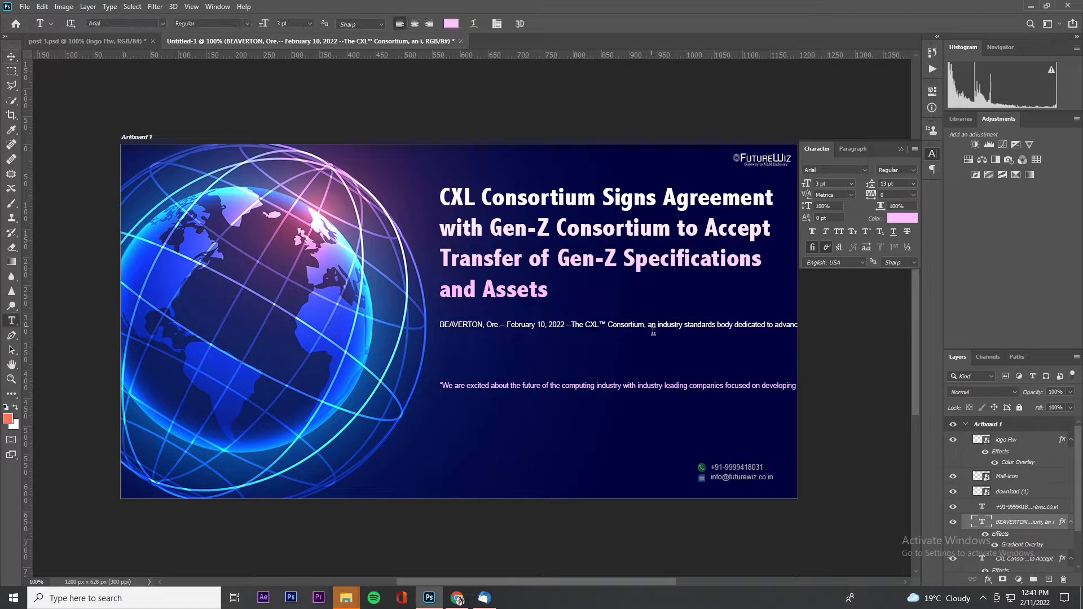
pyautogui.click(574, 333)
pyautogui.press('Return')
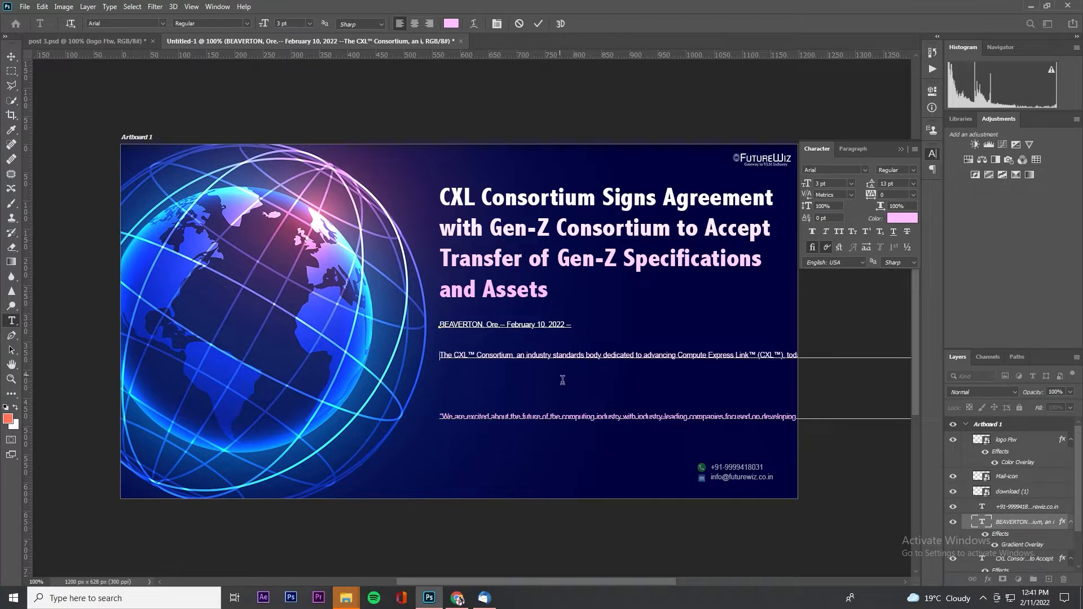
pyautogui.click(787, 361)
pyautogui.press('Return')
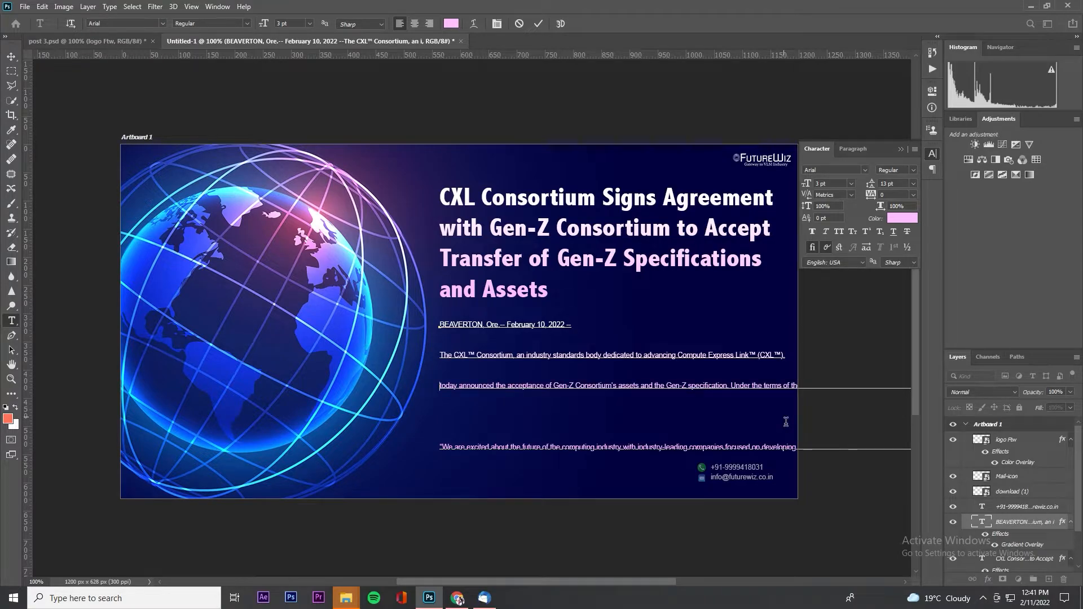
pyautogui.click(793, 389)
pyautogui.press('Return')
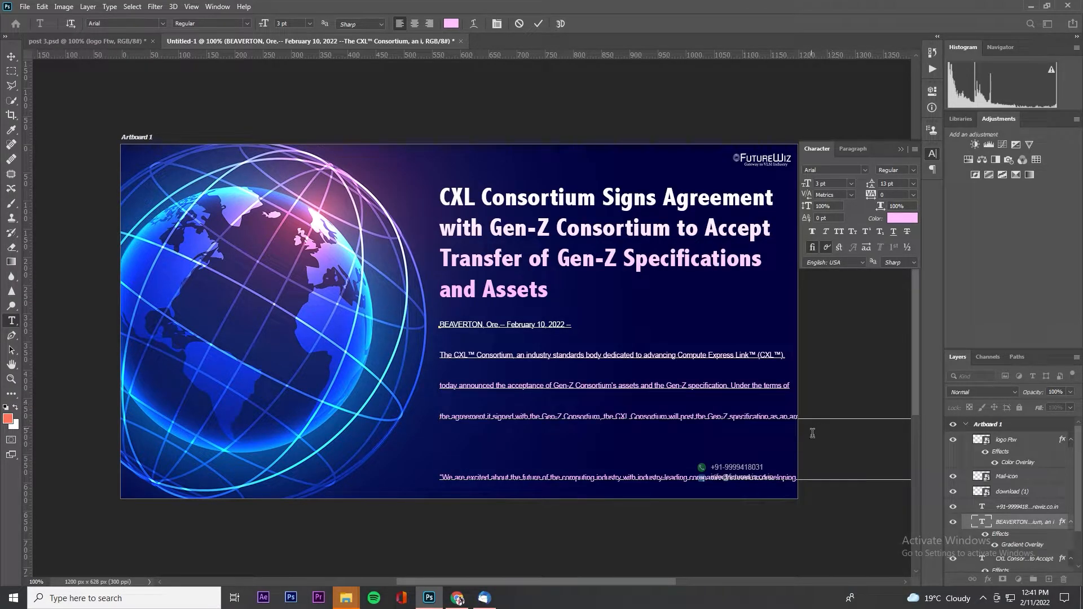
pyautogui.click(788, 417)
pyautogui.press('Return')
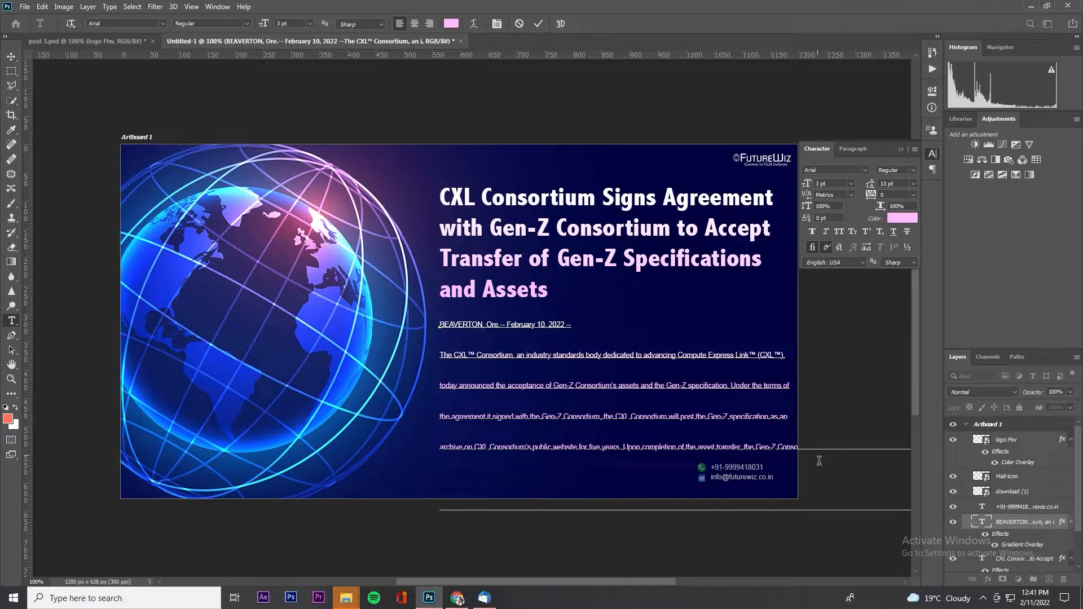
pyautogui.click(777, 447)
pyautogui.press('Return')
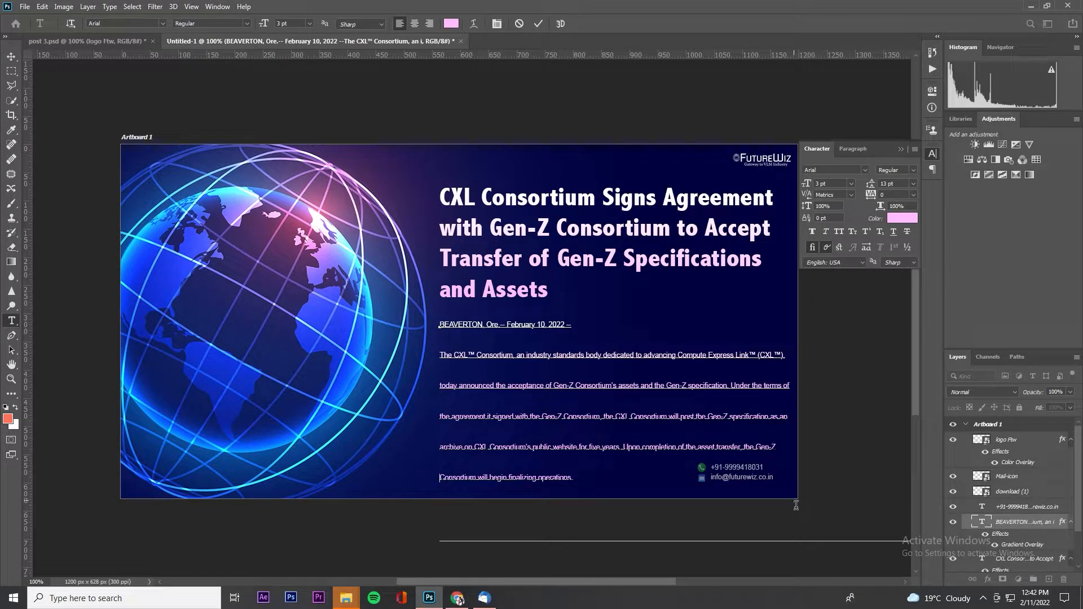
# Step: Set the leading of all the body text to 4 pt and commit the text edit
pyautogui.hotkey('ctrl', 'a')
pyautogui.click(888, 184)
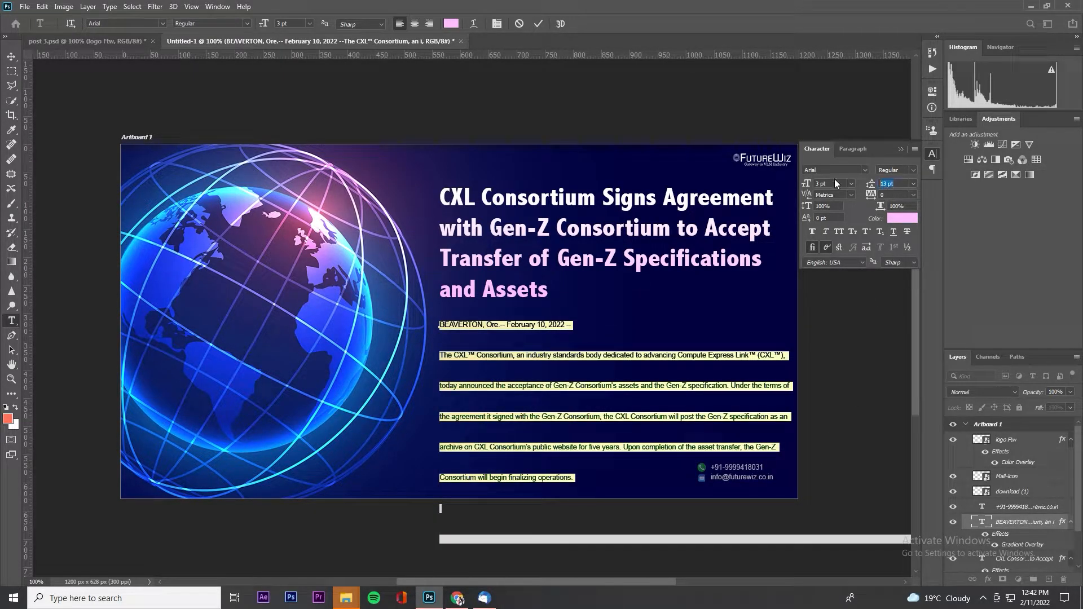
pyautogui.write('1')
pyautogui.press('Return')
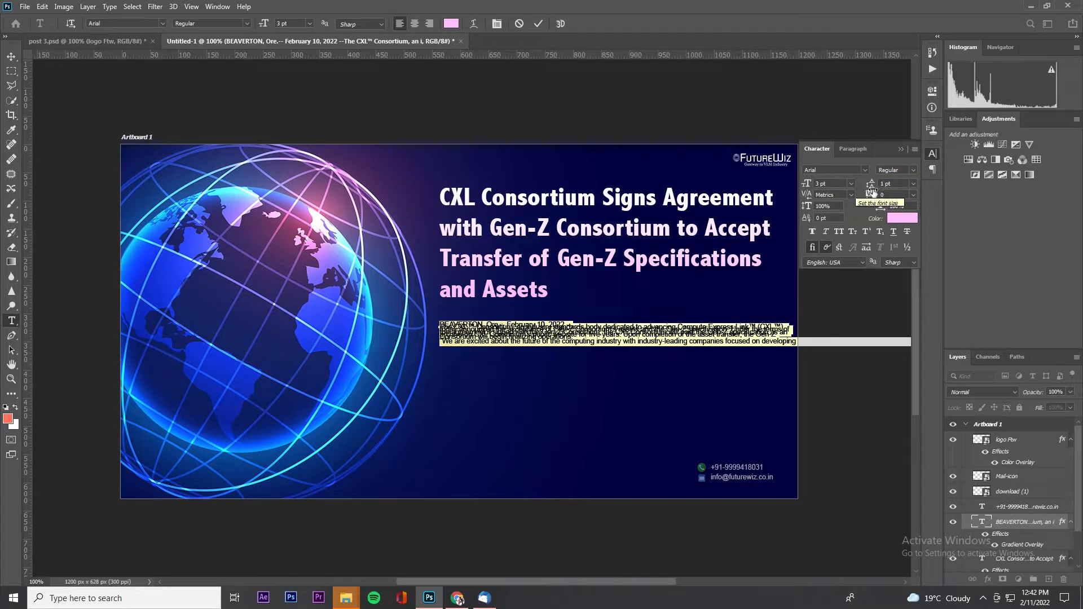
pyautogui.write('5')
pyautogui.press('Return')
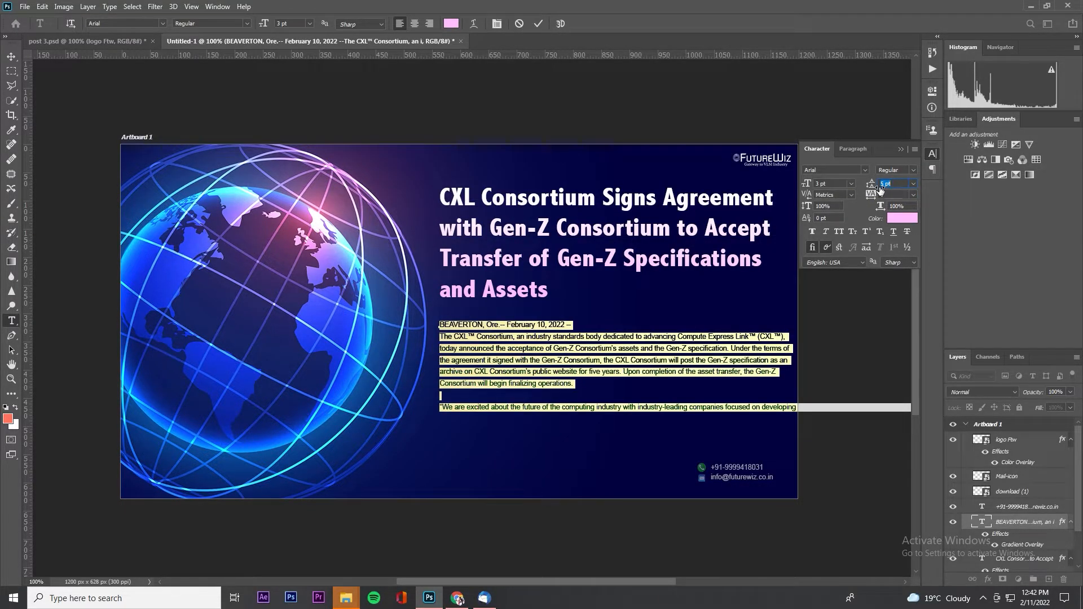
pyautogui.write('3')
pyautogui.press('Return')
pyautogui.write('4')
pyautogui.press('Return')
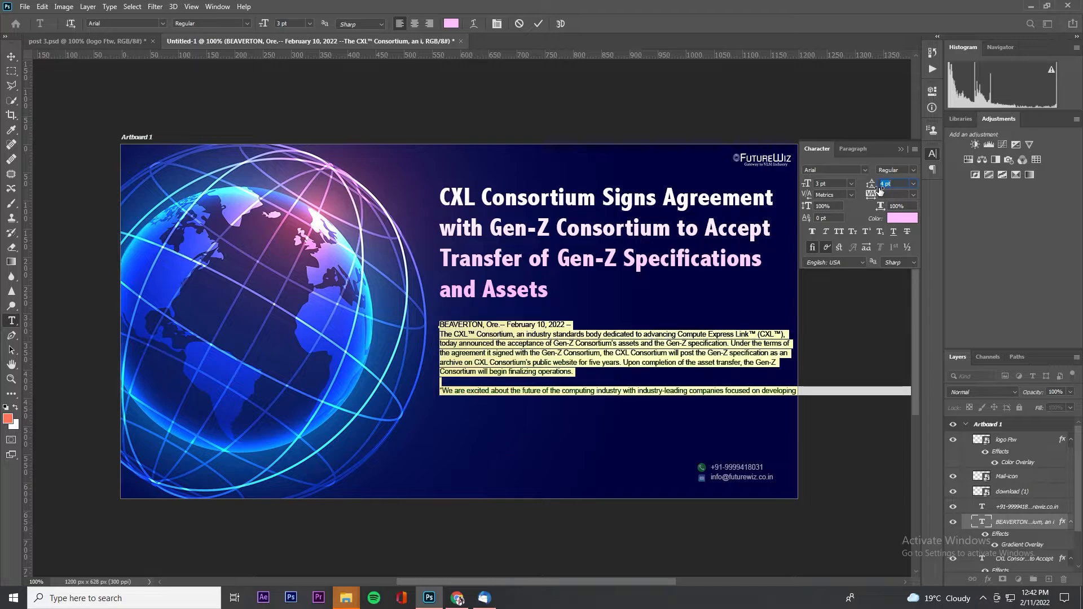
pyautogui.click(812, 246)
pyautogui.click(11, 57)
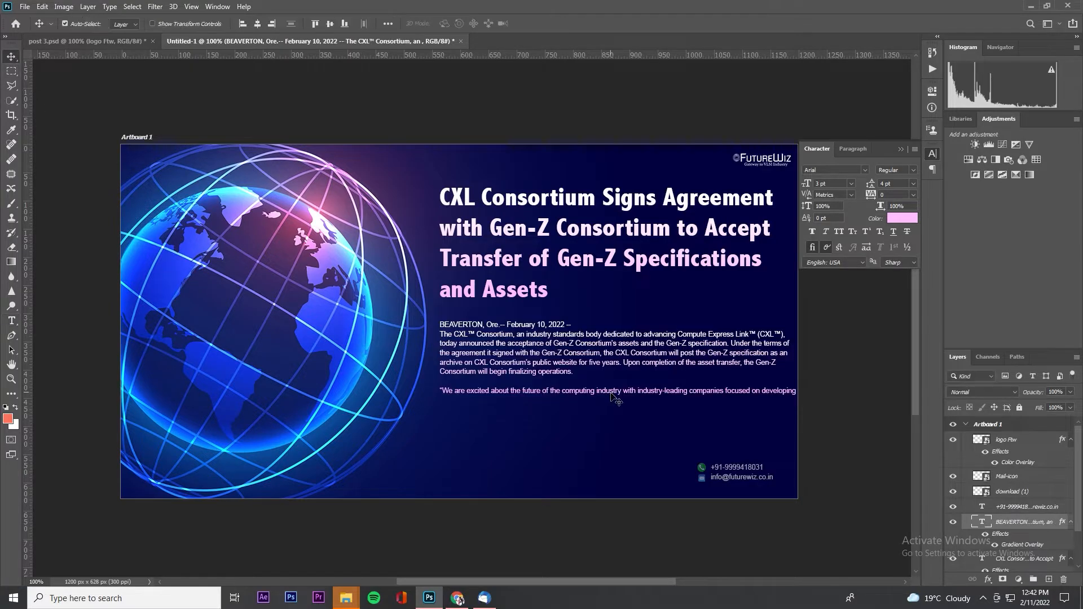
# Step: Break the second body paragraph into lines after "focused on", "president,", "member companies", "moving forward." and "the industry", and commit the text edit
pyautogui.press('t')
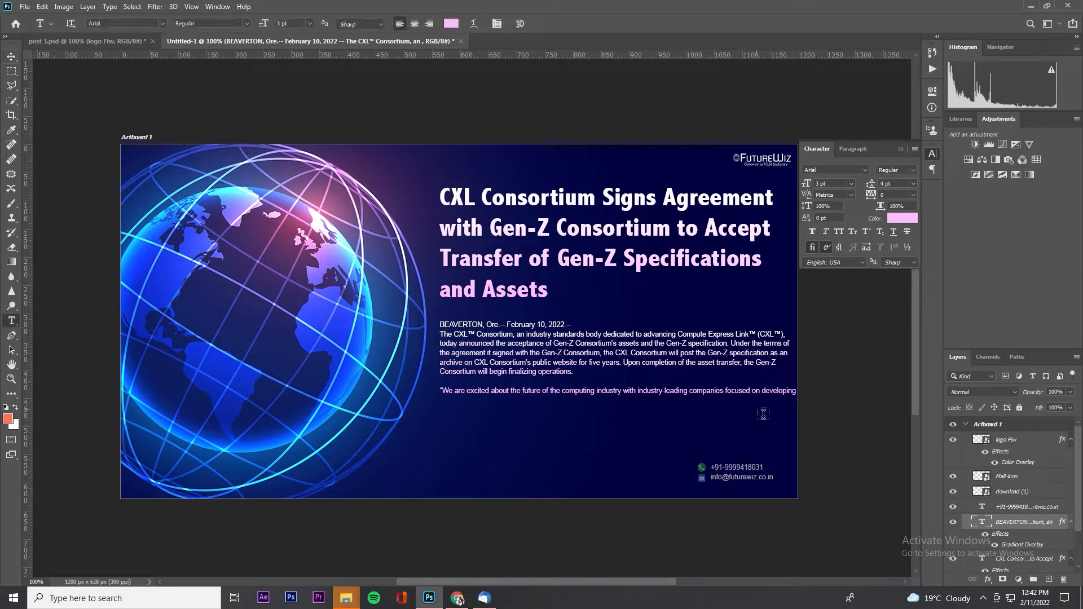
pyautogui.click(786, 454)
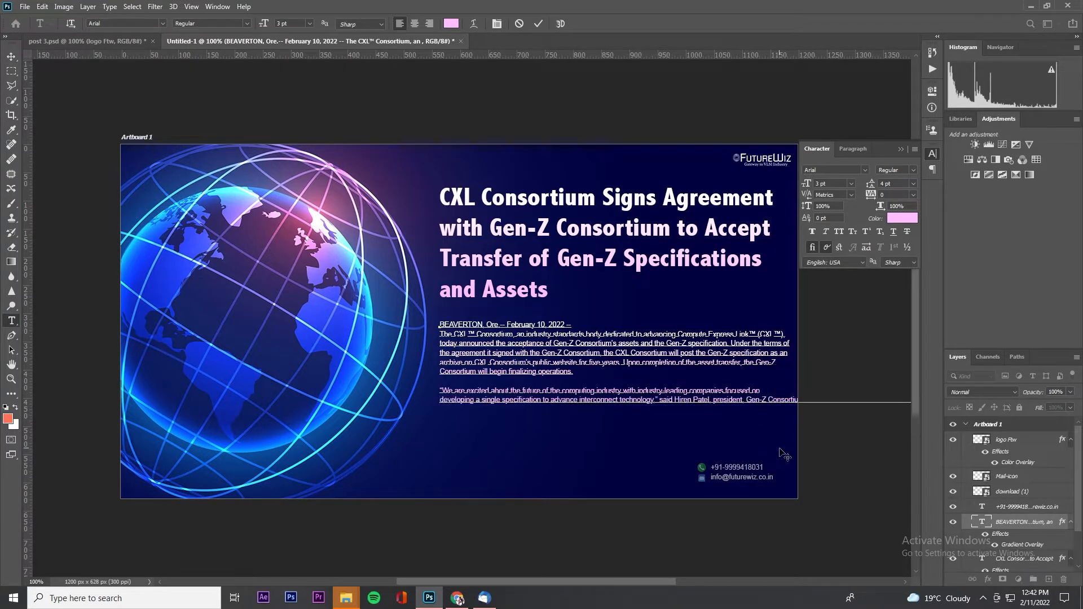
pyautogui.click(751, 408)
pyautogui.press('Return')
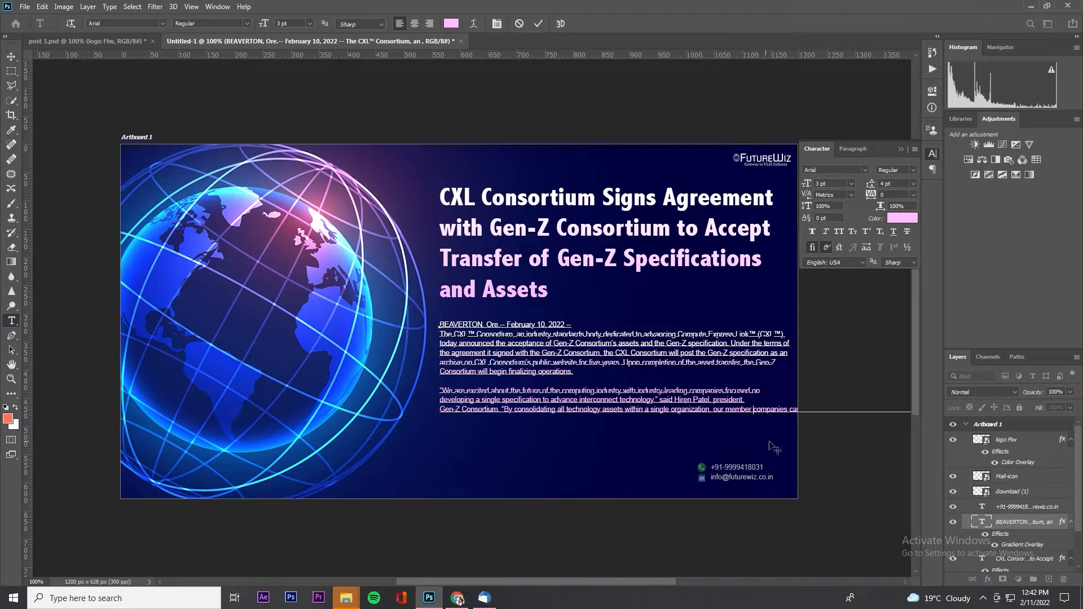
pyautogui.click(790, 413)
pyautogui.press('Return')
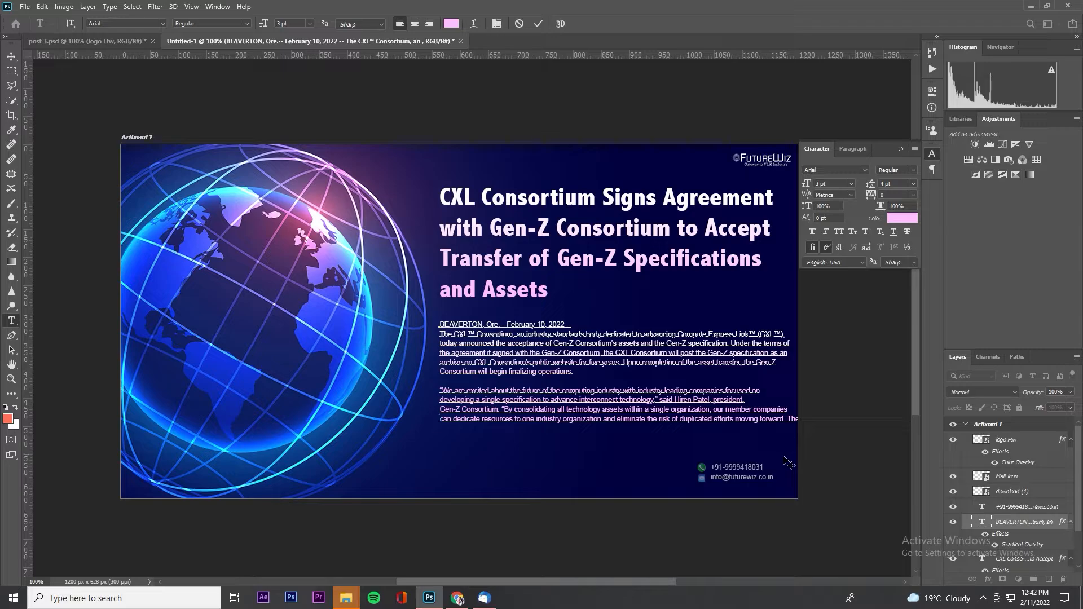
pyautogui.click(788, 423)
pyautogui.press('Return')
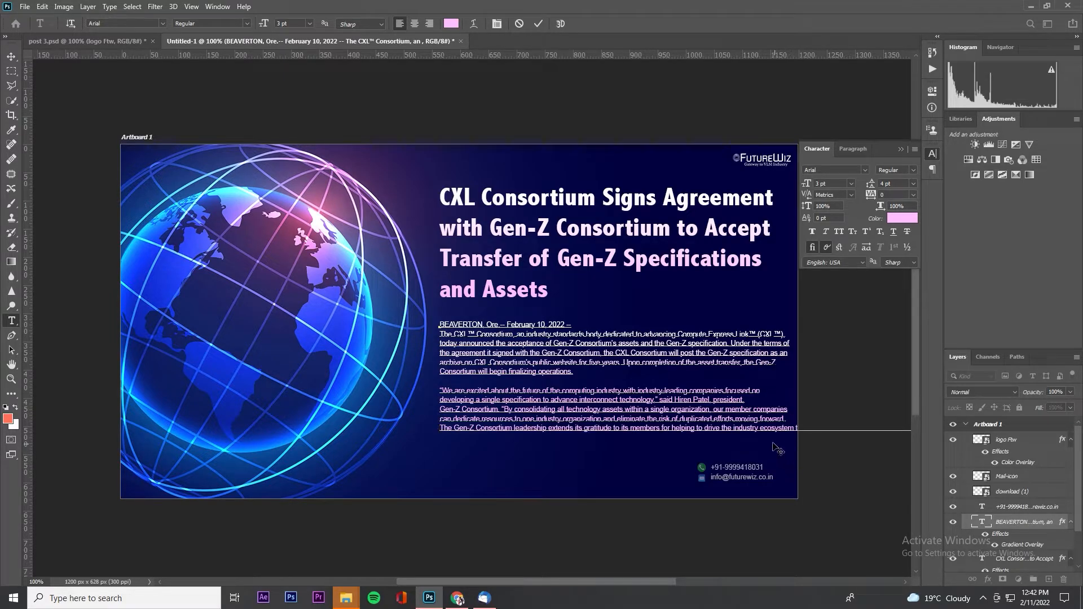
pyautogui.click(760, 427)
pyautogui.press('Return')
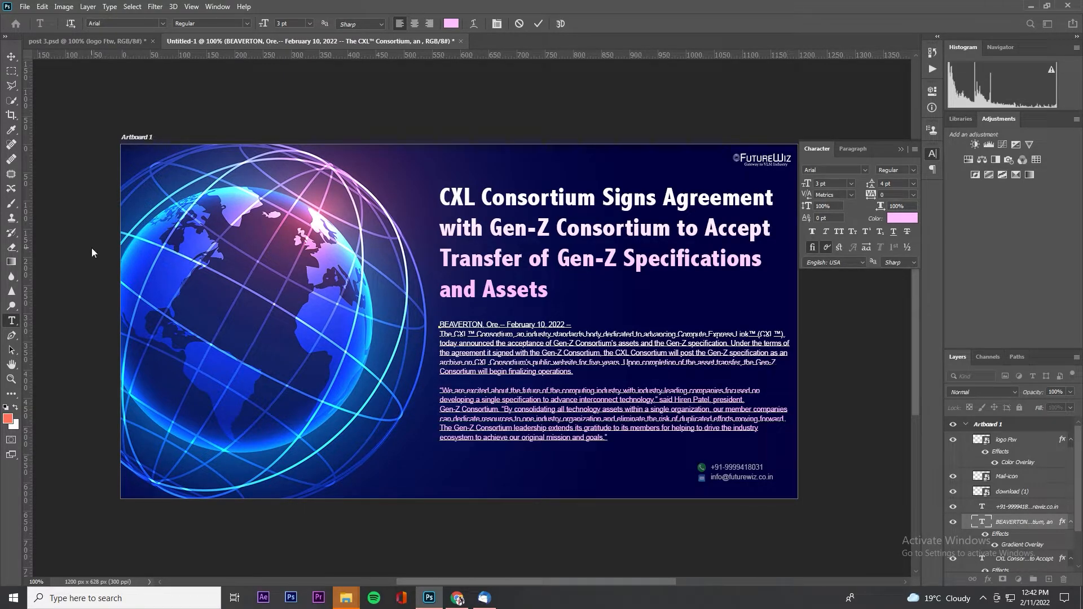
pyautogui.click(10, 57)
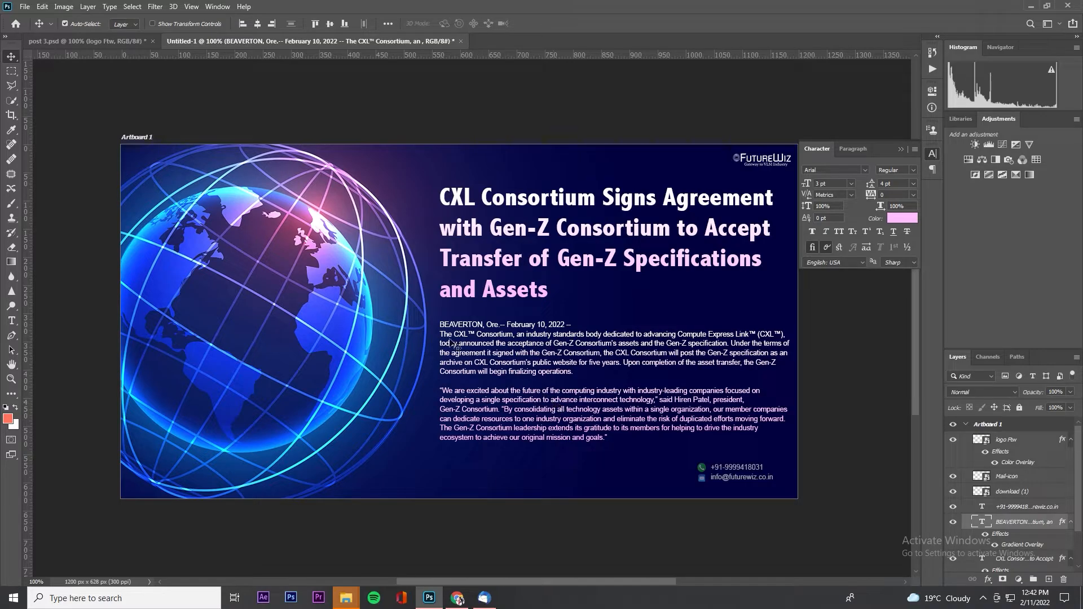
# Step: Set the font size of the whole headline to 8 pt
pyautogui.doubleClick(509, 232)
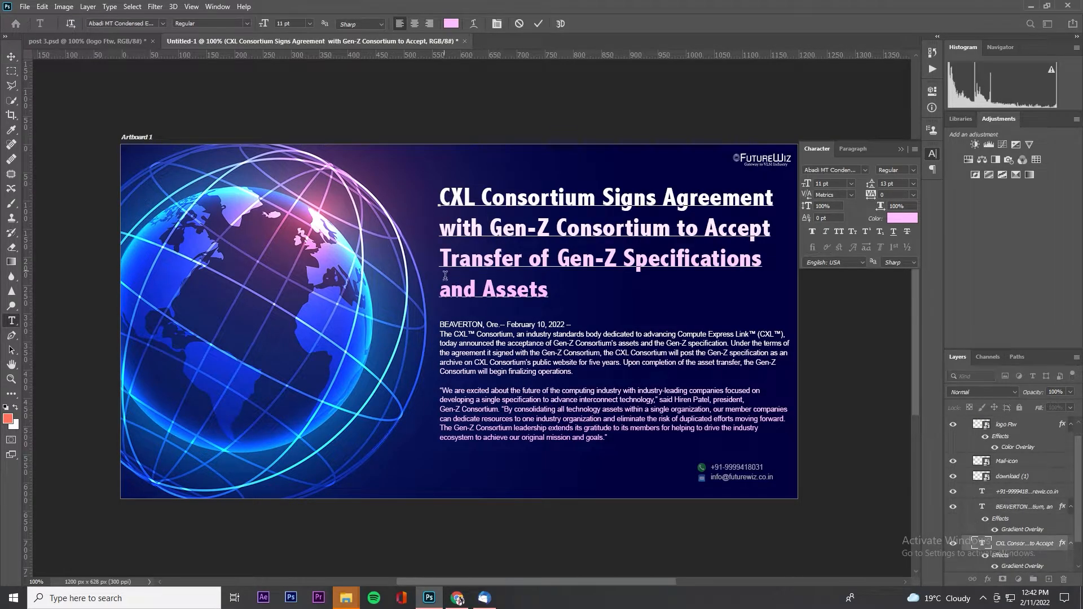
pyautogui.hotkey('ctrl', 'a')
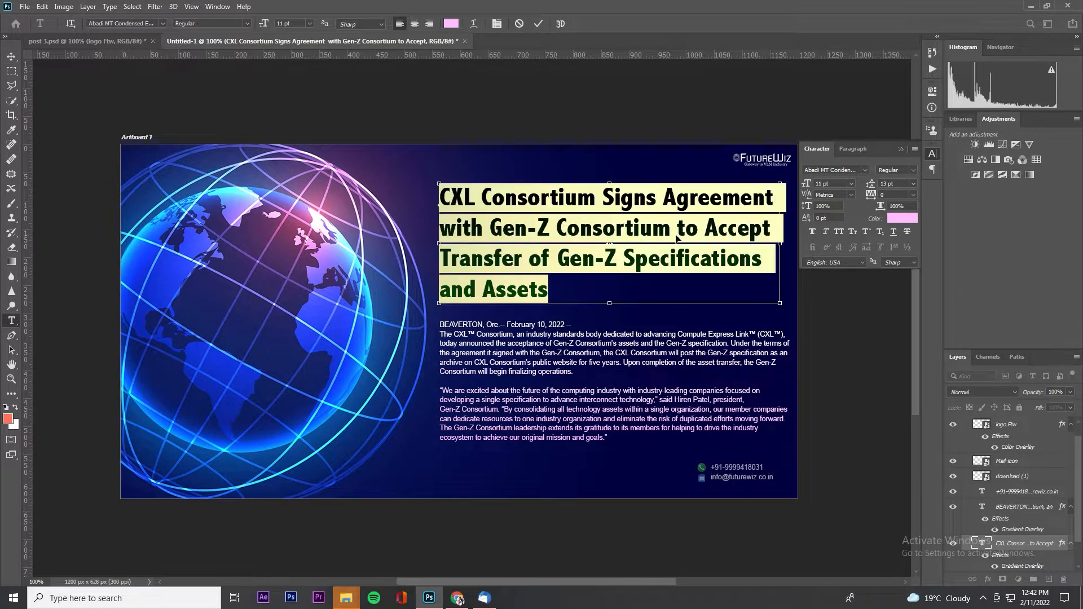
pyautogui.click(838, 184)
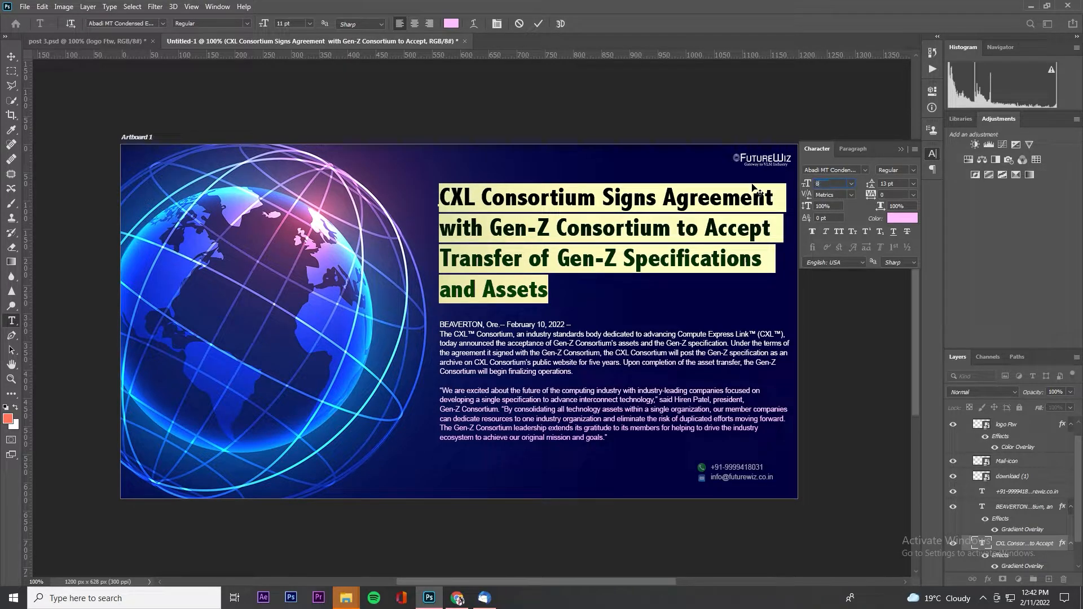
pyautogui.press('Return')
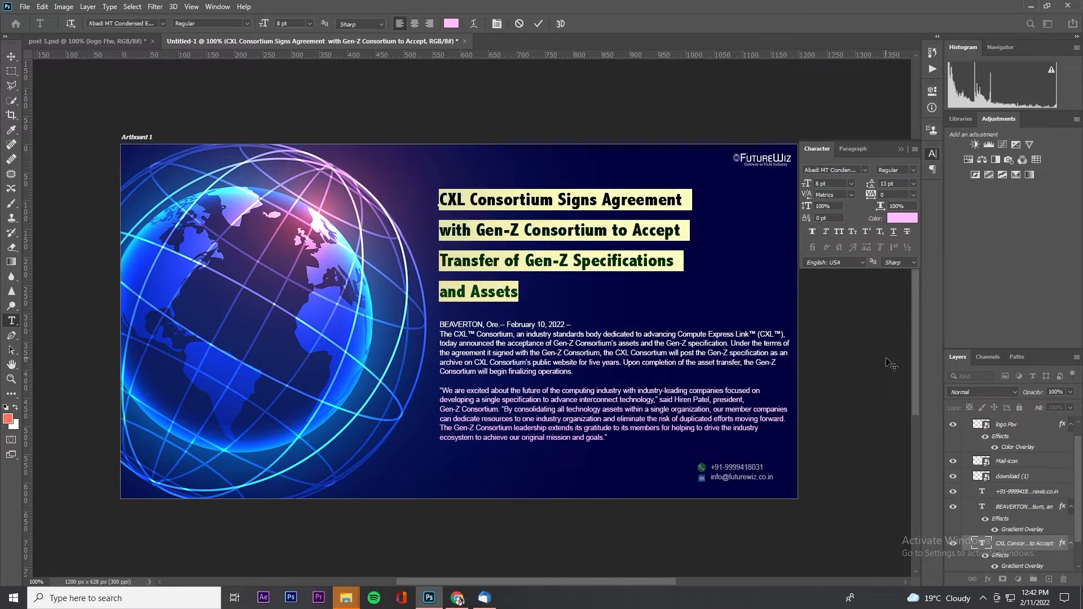
# Step: Rearrange the headline into three lines, breaking after "with Gen-Z" and "Transfer of Gen-Z", and commit the text edit
pyautogui.click(444, 236)
pyautogui.press('BackSpace')
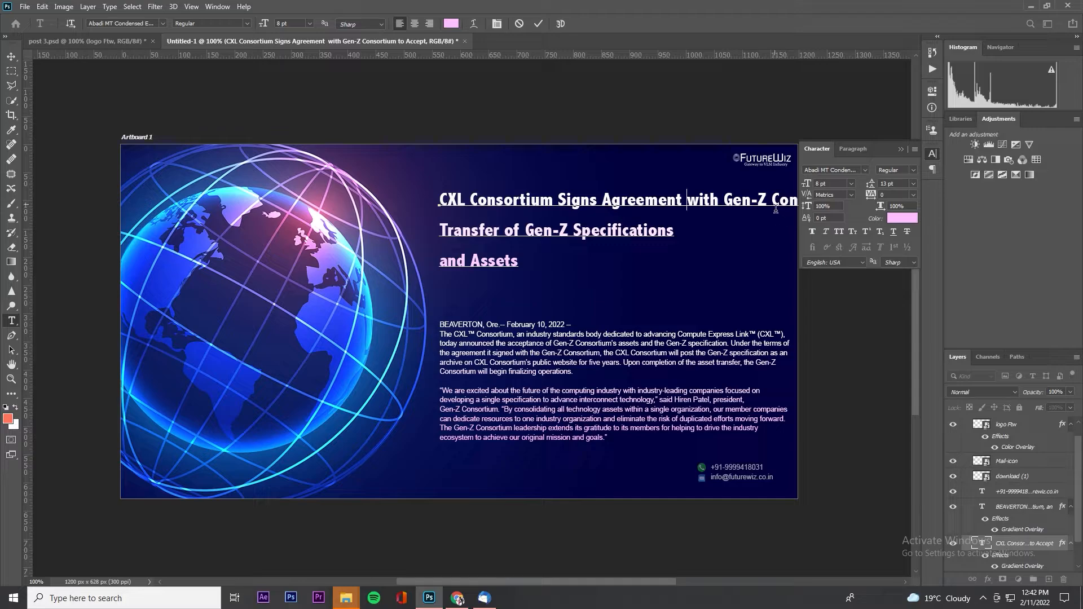
pyautogui.press('Return')
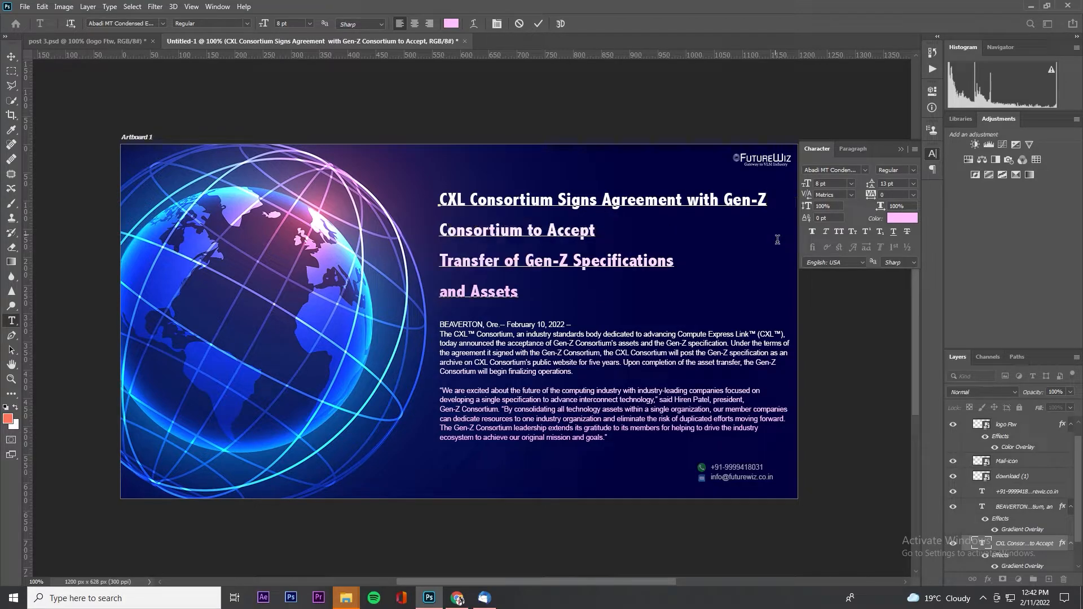
pyautogui.hotkey('ctrl', 'z')
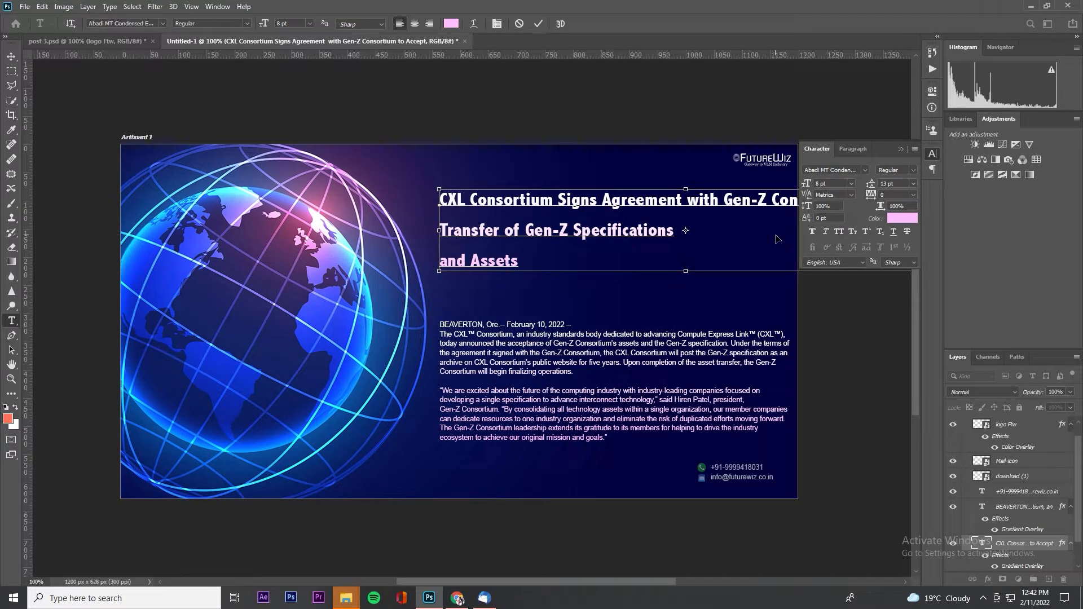
pyautogui.press('Return')
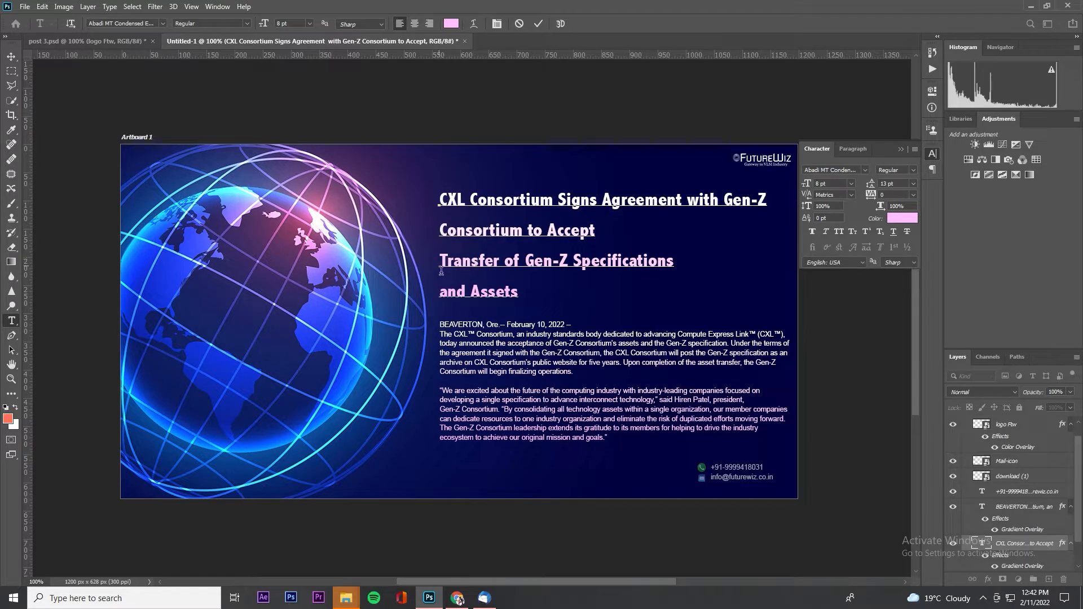
pyautogui.press('Delete')
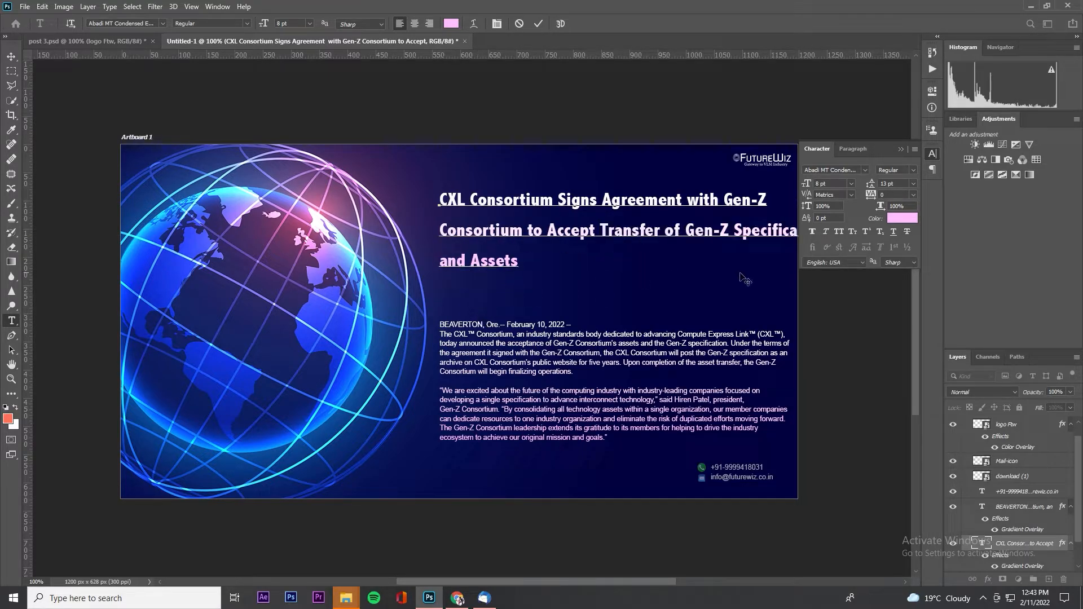
pyautogui.press('Down')
pyautogui.press('Home')
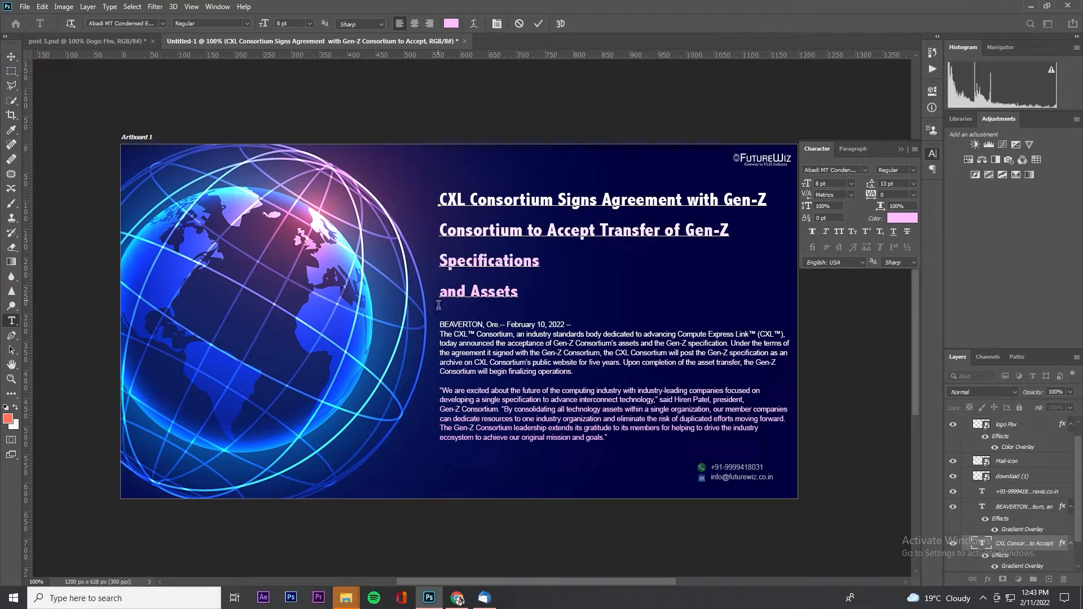
pyautogui.press('BackSpace')
pyautogui.click(12, 56)
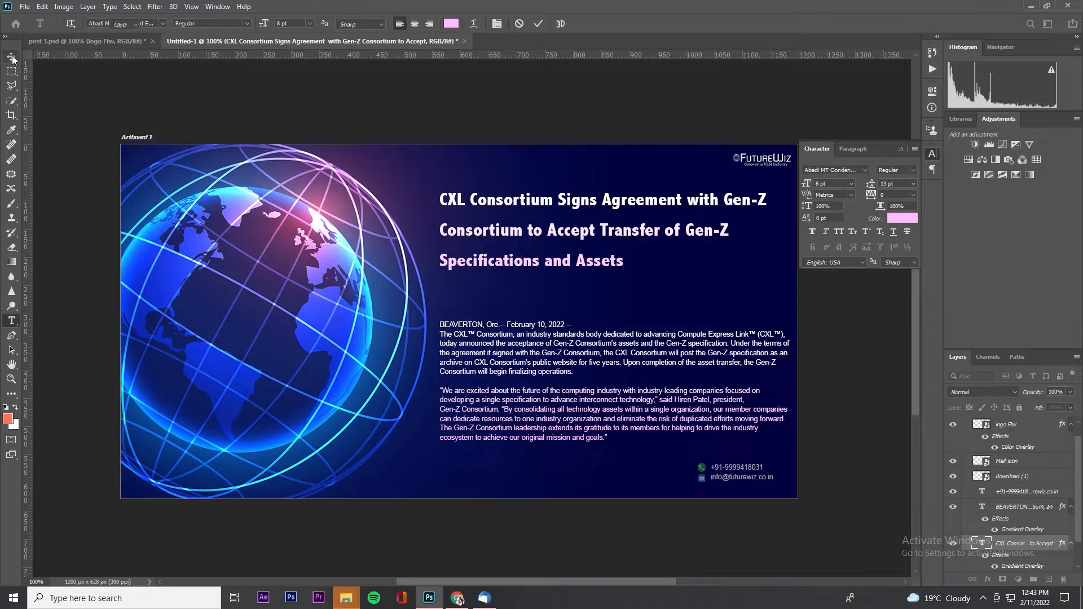
# Step: Set the headline's leading to 8 pt and move the body text up to sit just below the headline
pyautogui.click(897, 183)
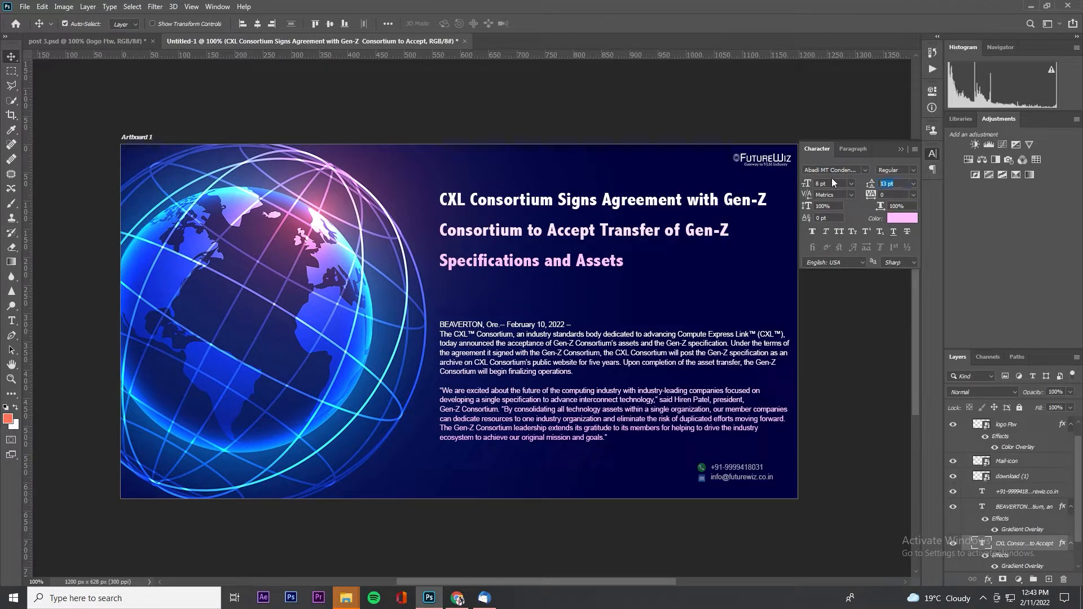
pyautogui.write('5')
pyautogui.press('Return')
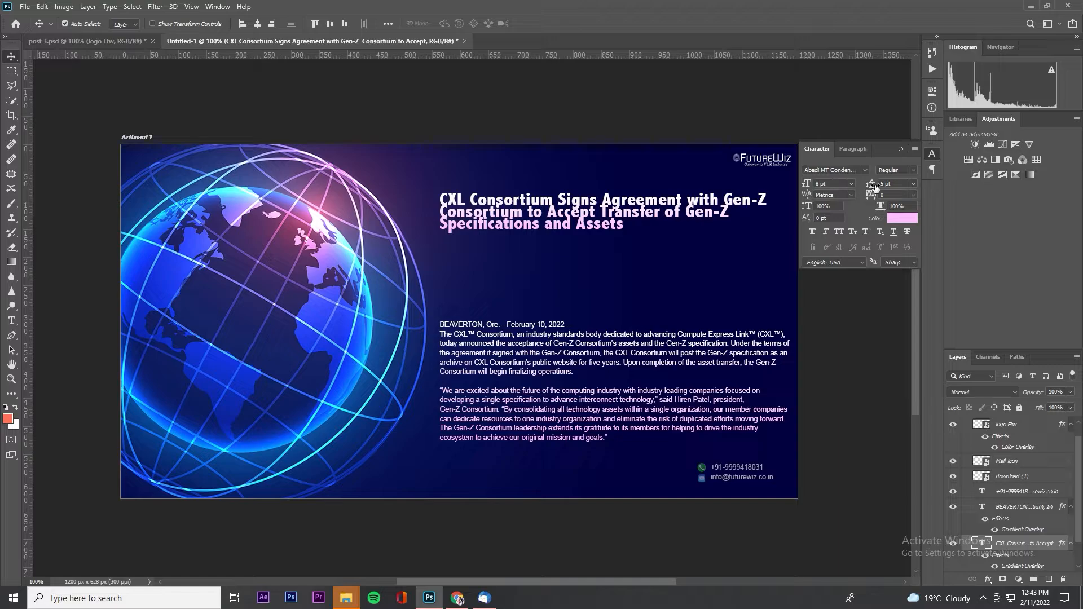
pyautogui.moveTo(884, 189); pyautogui.dragTo(886, 193)
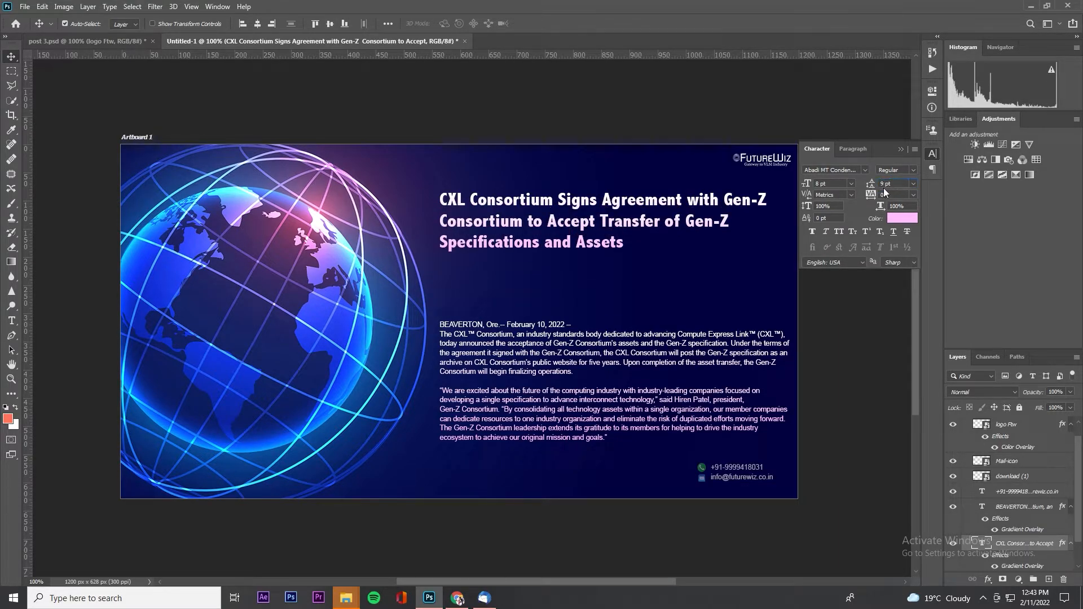
pyautogui.write('8')
pyautogui.press('Return')
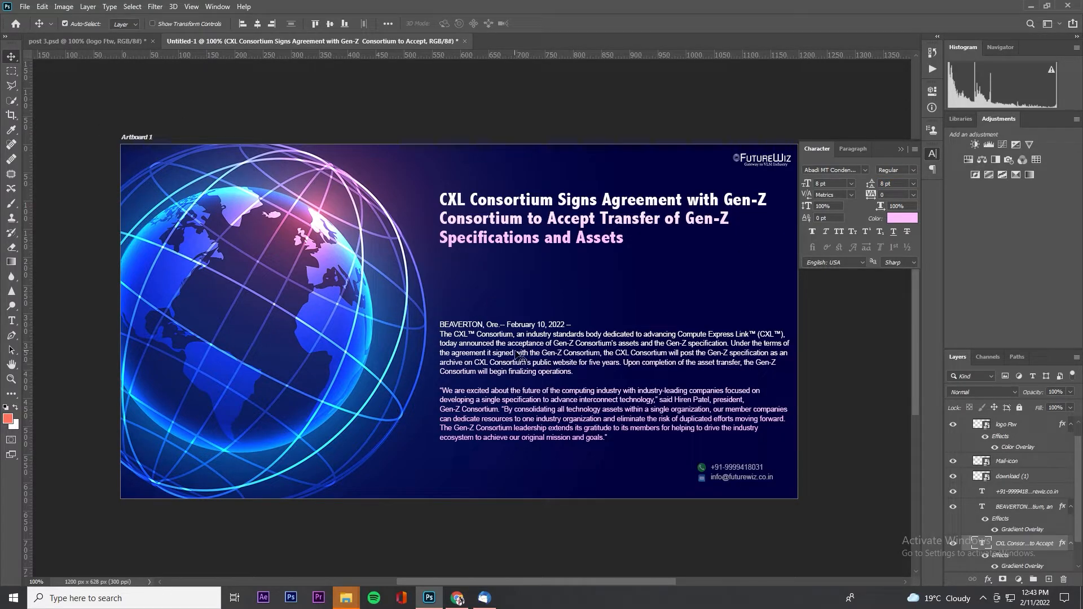
pyautogui.moveTo(517, 356); pyautogui.dragTo(511, 307)
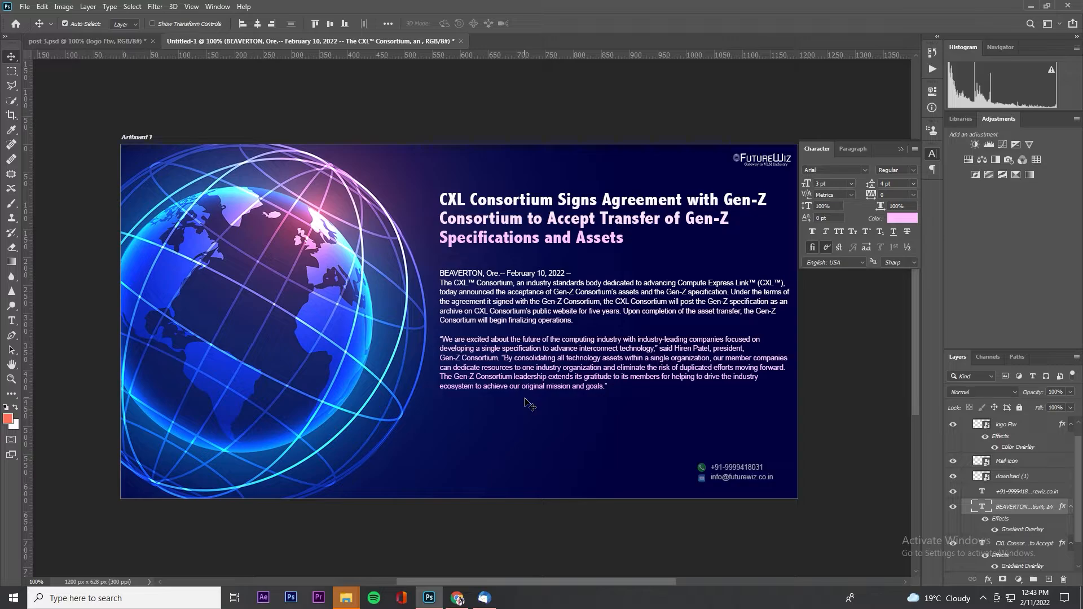
# Step: Add the remaining press-release text below the second paragraph, breaking the "The consortia" paragraph after "bridging between" and "members into"
pyautogui.press('t')
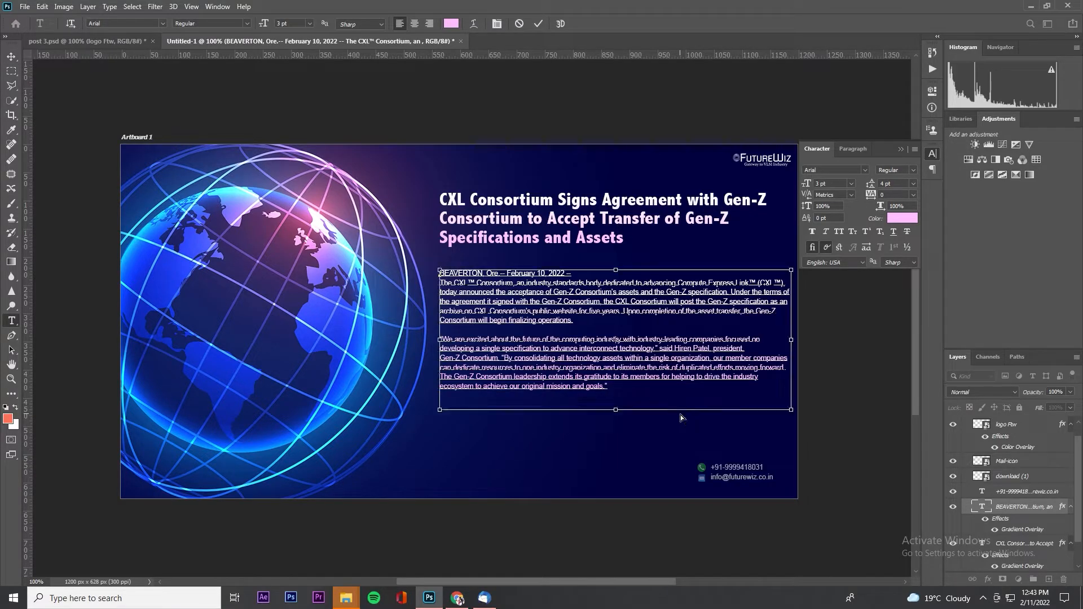
pyautogui.click(685, 421)
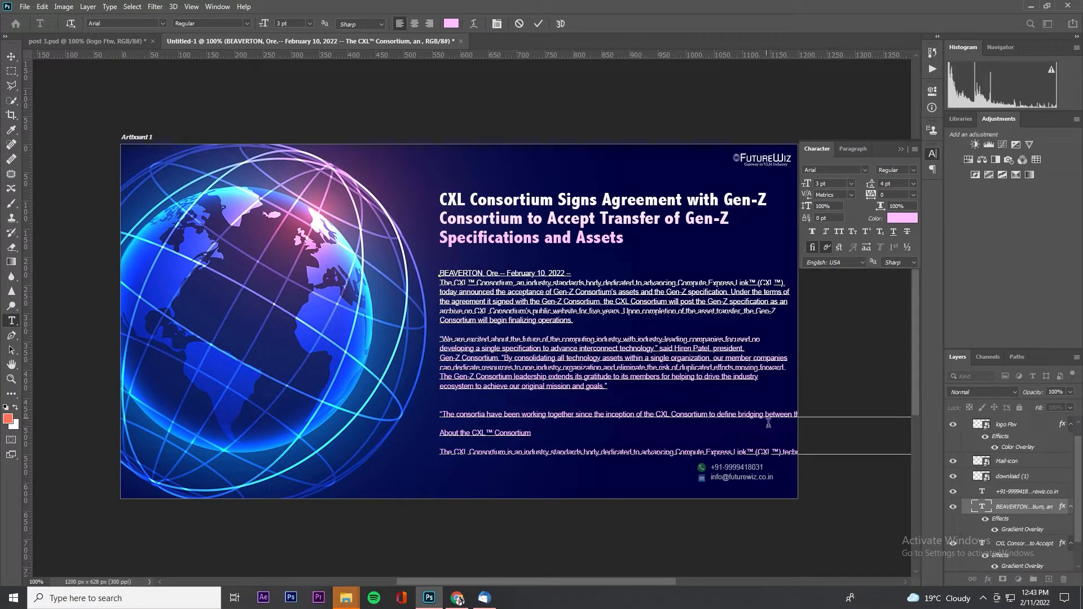
pyautogui.click(796, 422)
pyautogui.press('Return')
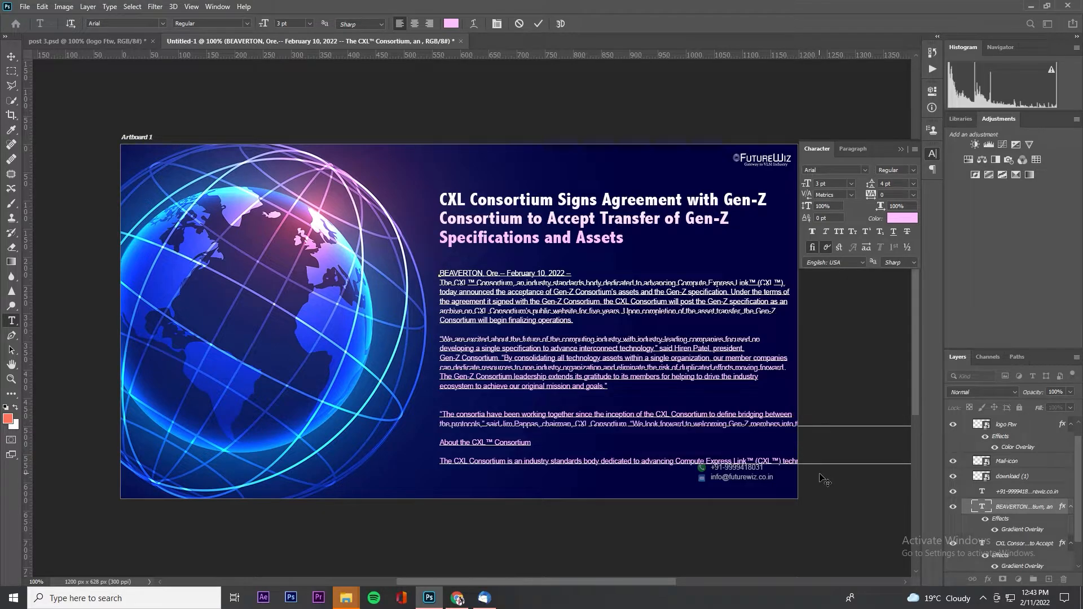
pyautogui.click(797, 433)
pyautogui.press('Return')
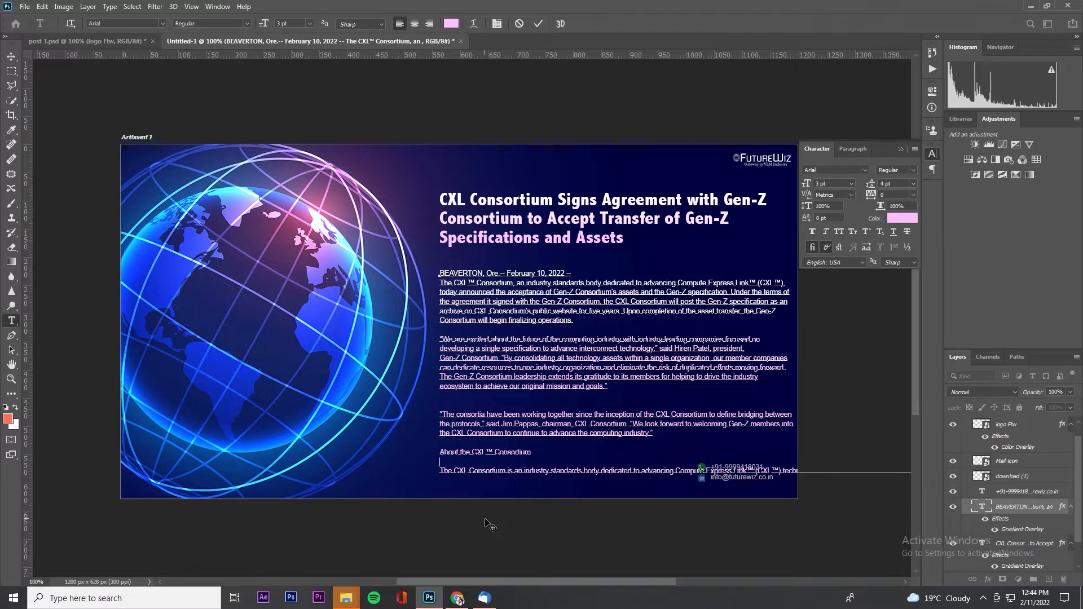
# Step: Remove the blank line under "About the CXL™ Consortium", break its paragraph after "advancing", "interconnect", "low-latency" and "accelerators,", and commit the edit
pyautogui.press('BackSpace')
pyautogui.click(676, 462)
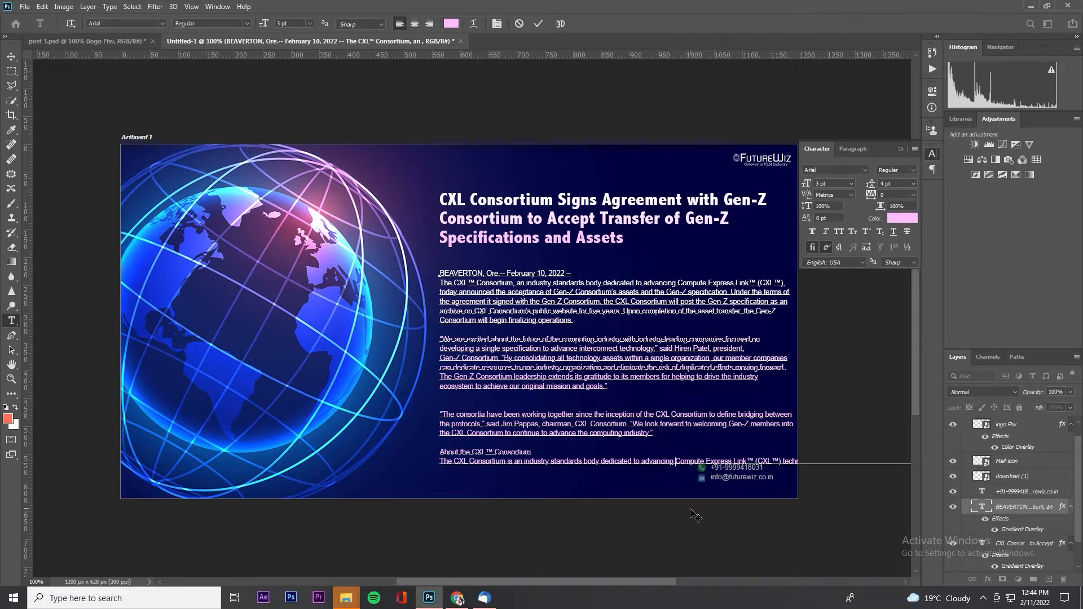
pyautogui.press('Return')
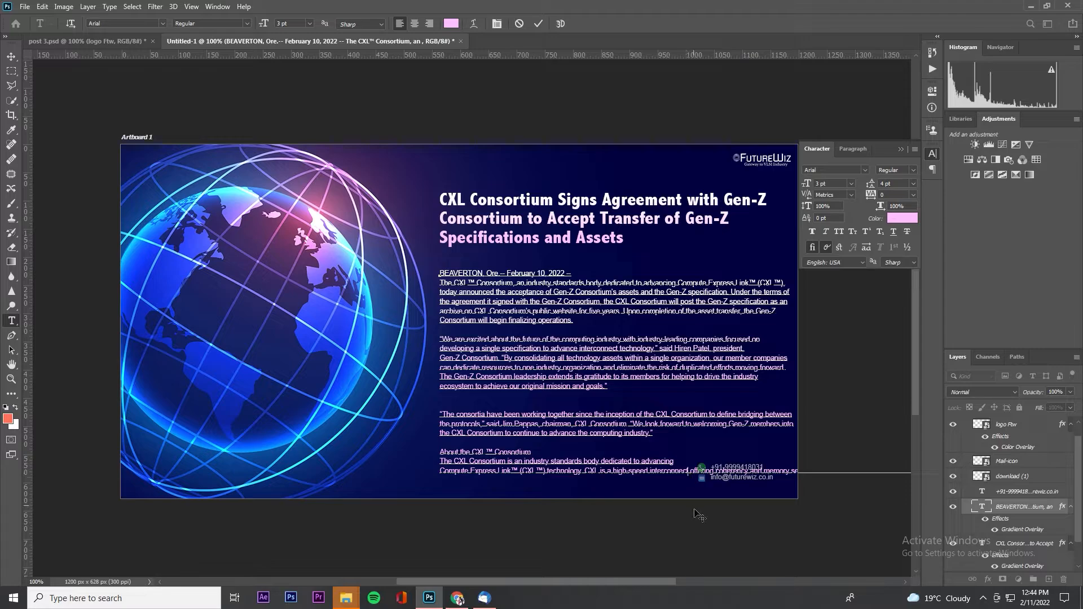
pyautogui.press('Return')
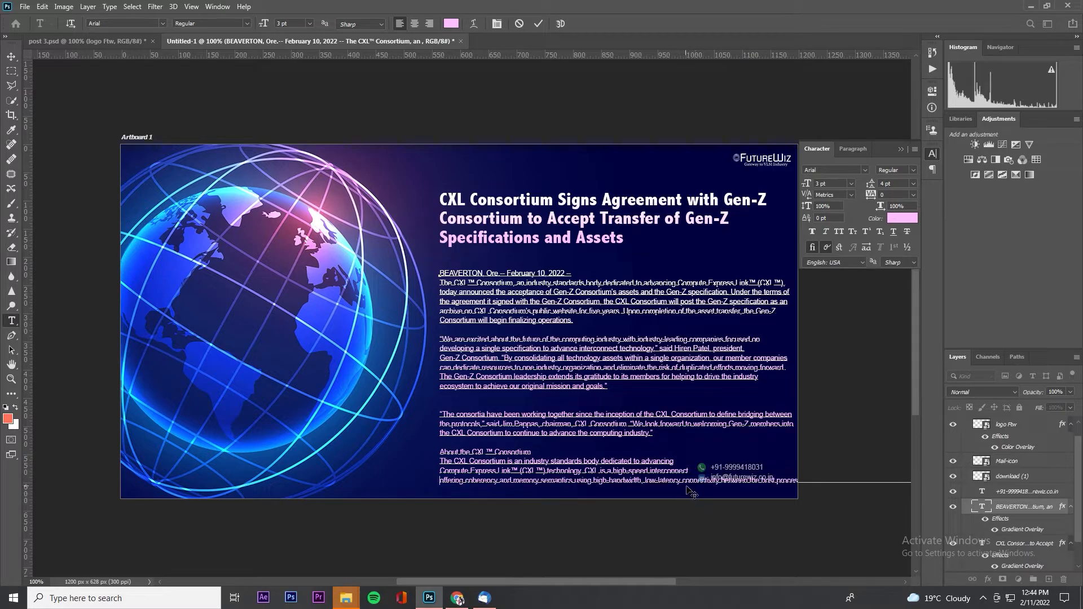
pyautogui.click(680, 481)
pyautogui.press('Return')
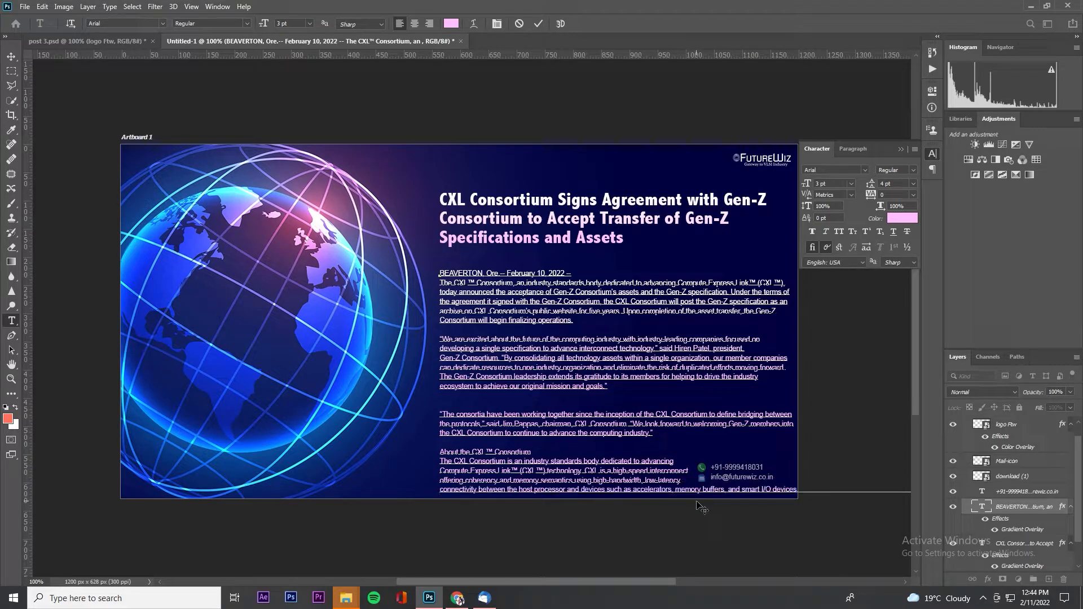
pyautogui.press('Return')
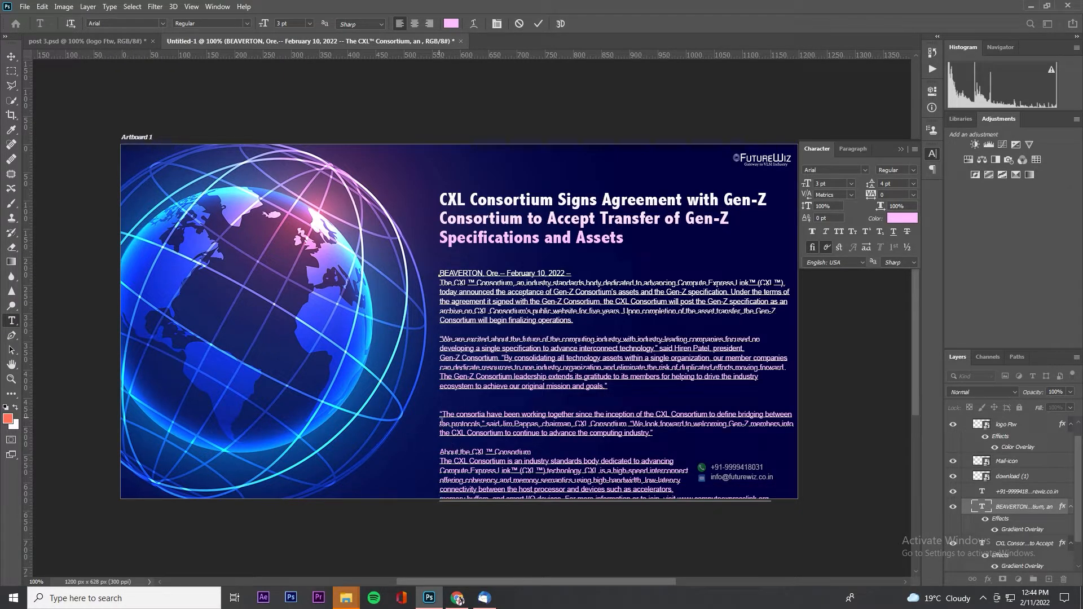
pyautogui.click(11, 57)
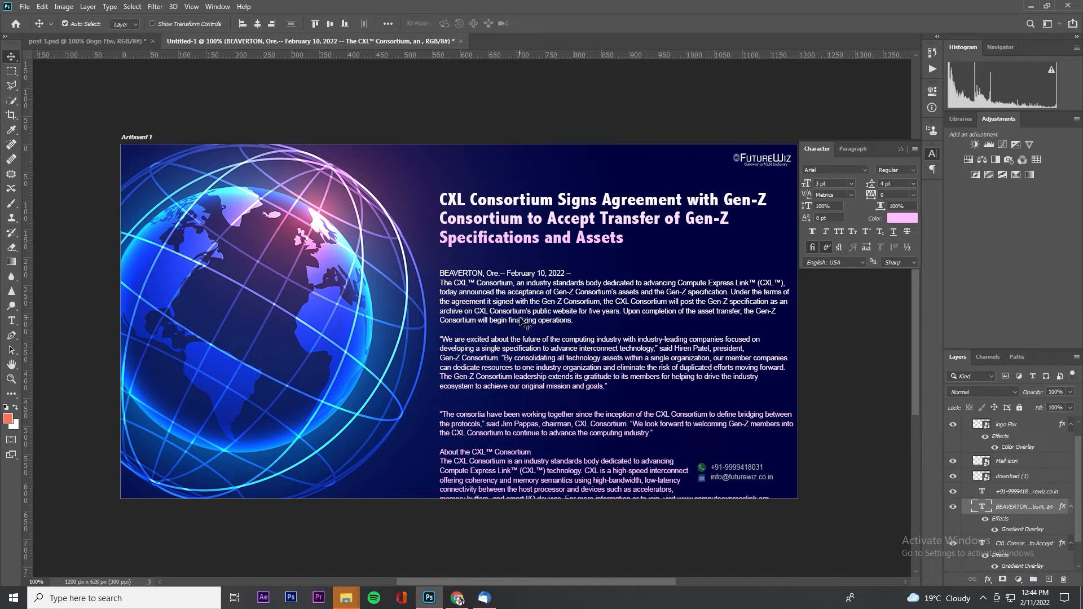
# Step: Move the body text up directly beneath the headline, break its last paragraph before "visit", and commit the text edit
pyautogui.moveTo(522, 320); pyautogui.dragTo(522, 296)
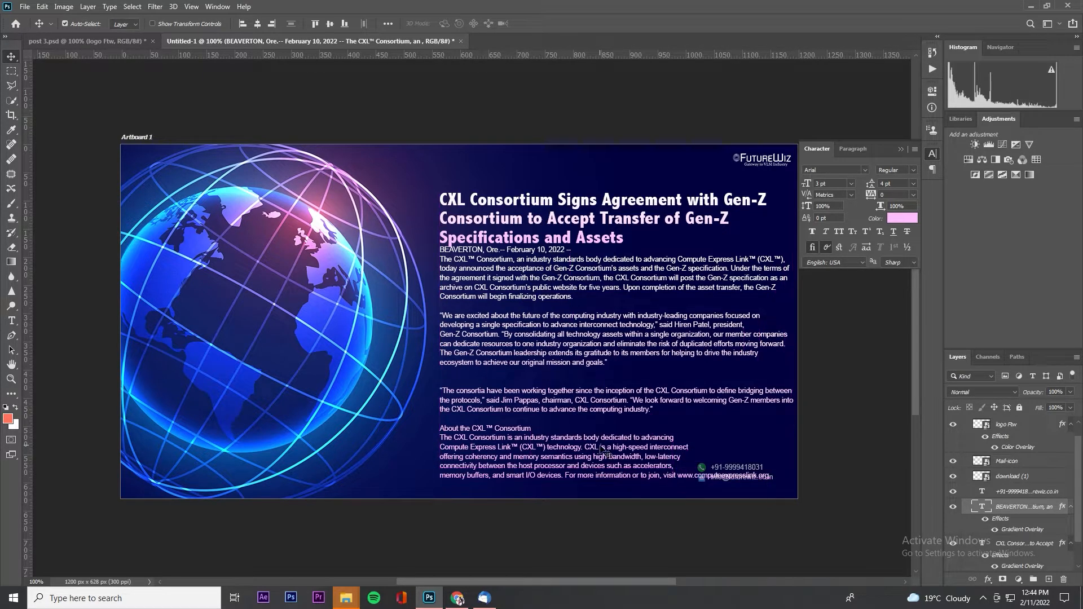
pyautogui.press('t')
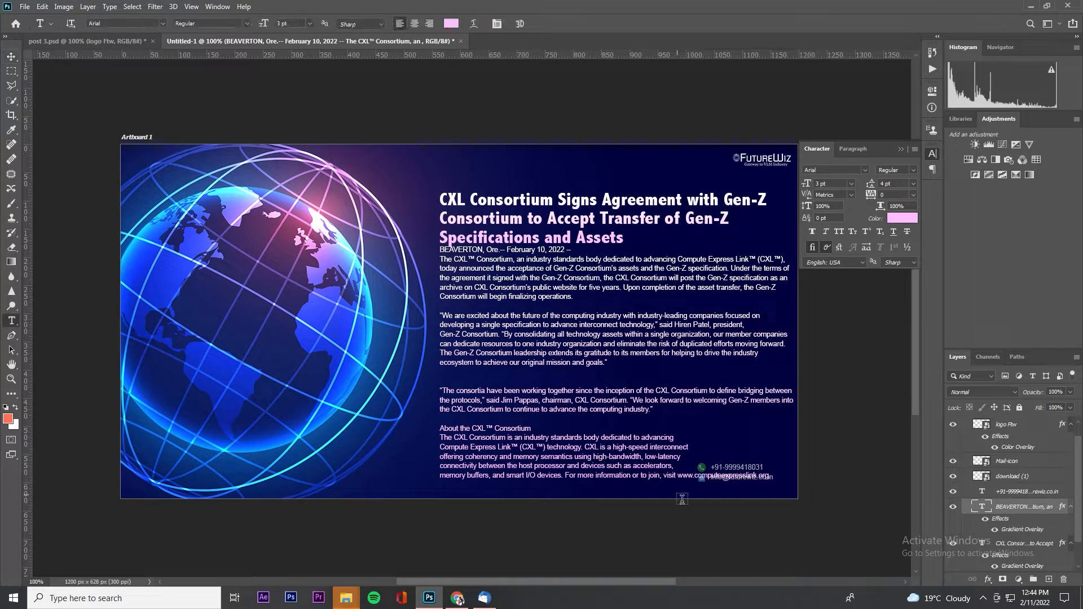
pyautogui.click(666, 483)
pyautogui.press('Return')
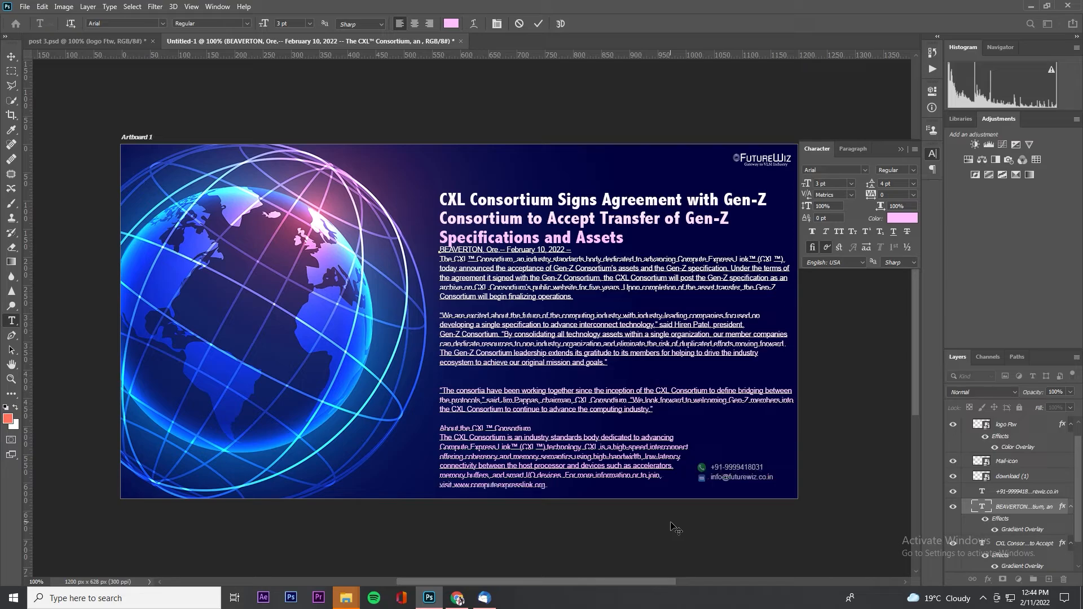
pyautogui.click(12, 56)
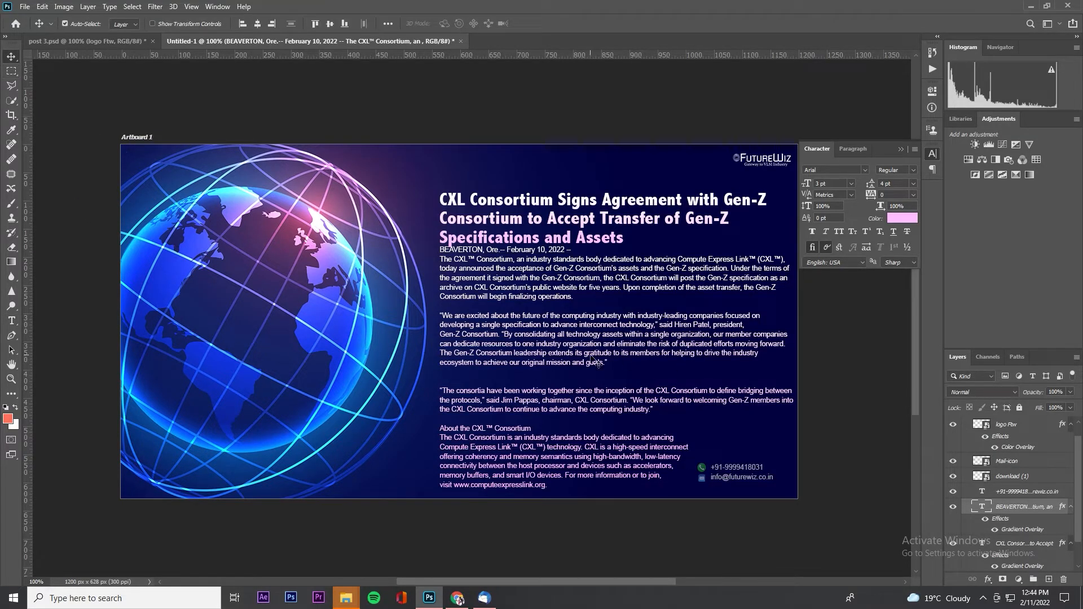
# Step: Shift the body text slightly left and raise the headline, aligning its left edge with the body text and leaving a gap between them
pyautogui.moveTo(524, 354); pyautogui.dragTo(516, 354)
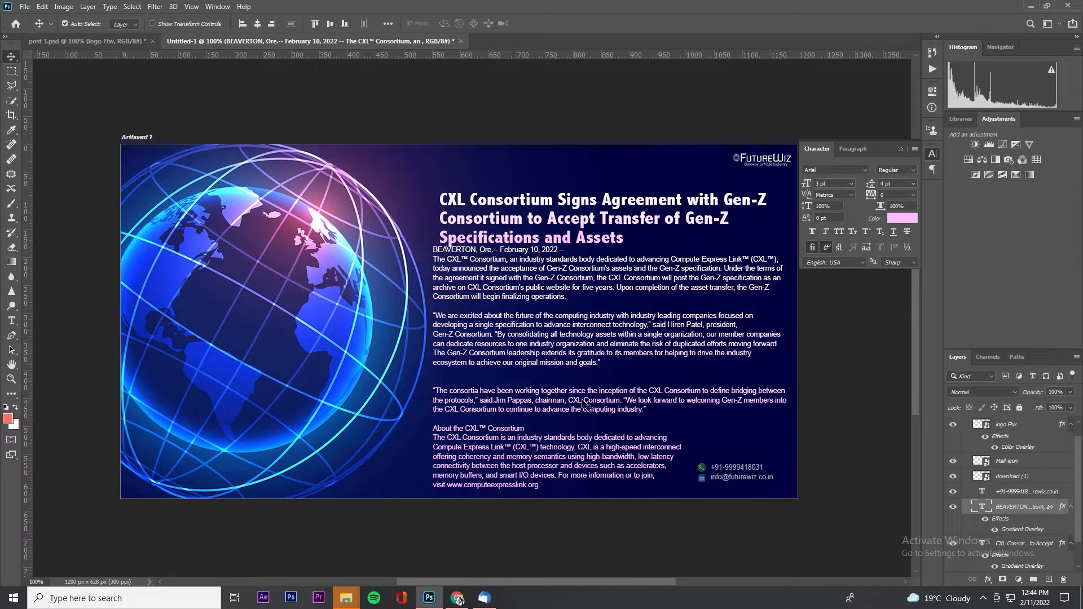
pyautogui.moveTo(526, 225); pyautogui.dragTo(529, 204)
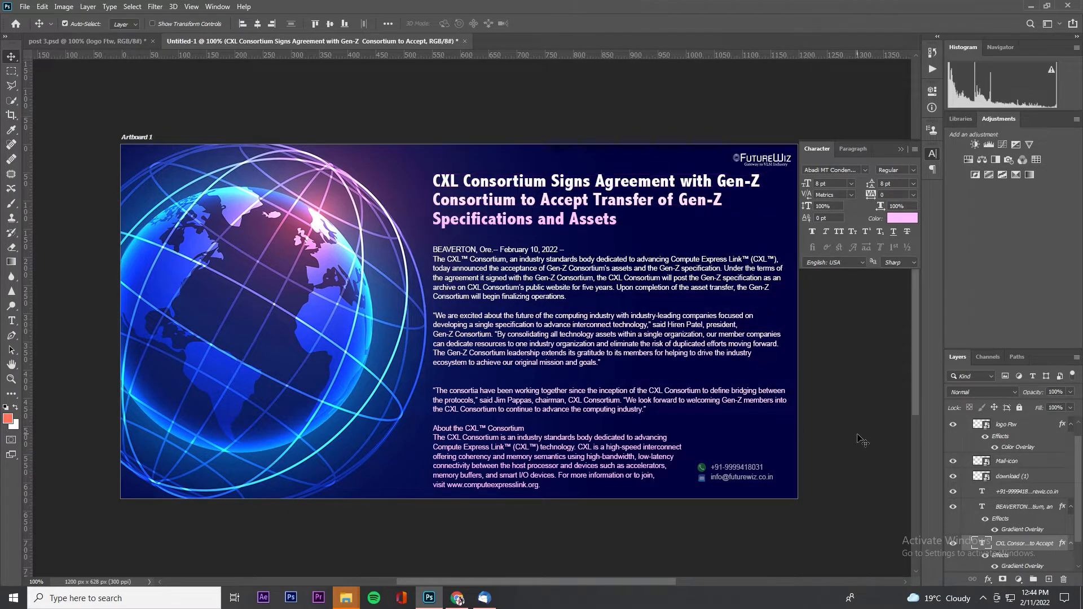
pyautogui.click(861, 440)
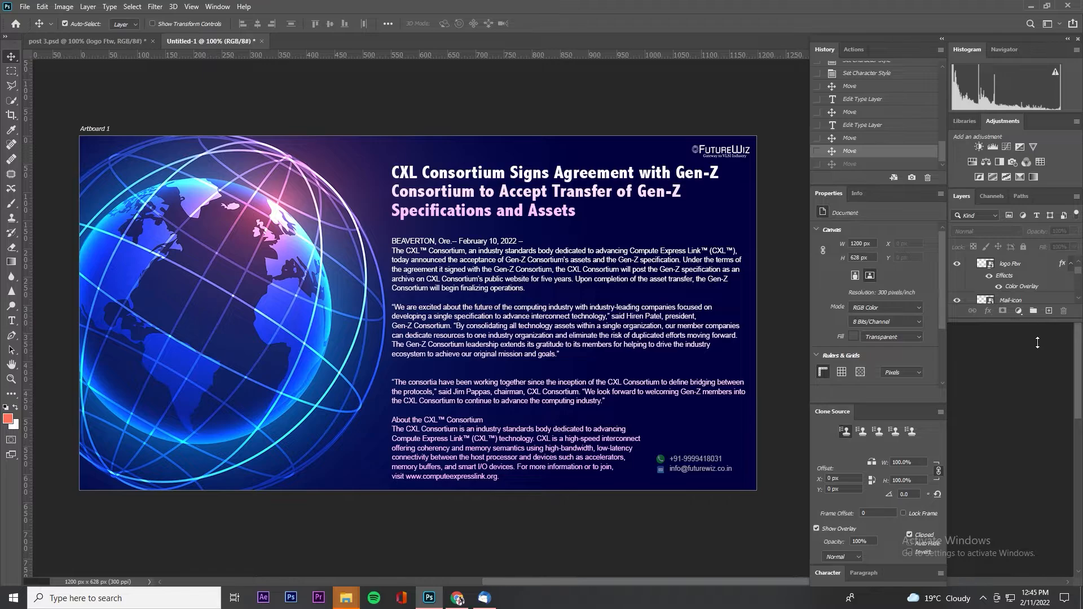
# Step: Select the mail icon, phone icon and contact text layers together and move them closer to the banner's lower-right corner
pyautogui.moveTo(1037, 343); pyautogui.dragTo(1035, 429)
pyautogui.click(1014, 315)
pyautogui.click(1014, 265)
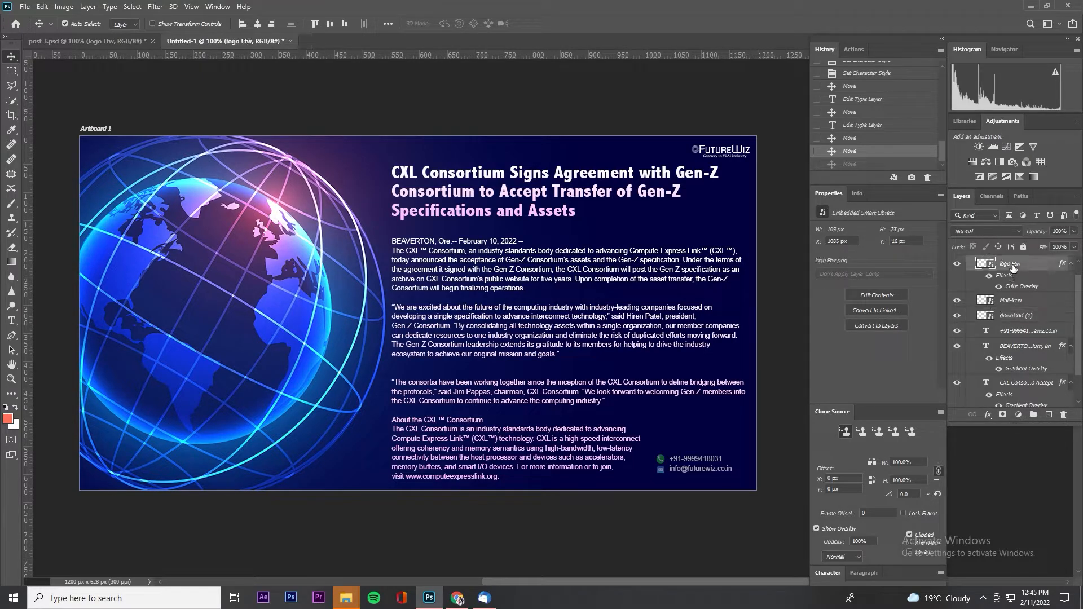
pyautogui.click(1013, 301)
pyautogui.keyDown('shift'); pyautogui.click(1014, 316); pyautogui.keyUp('shift')
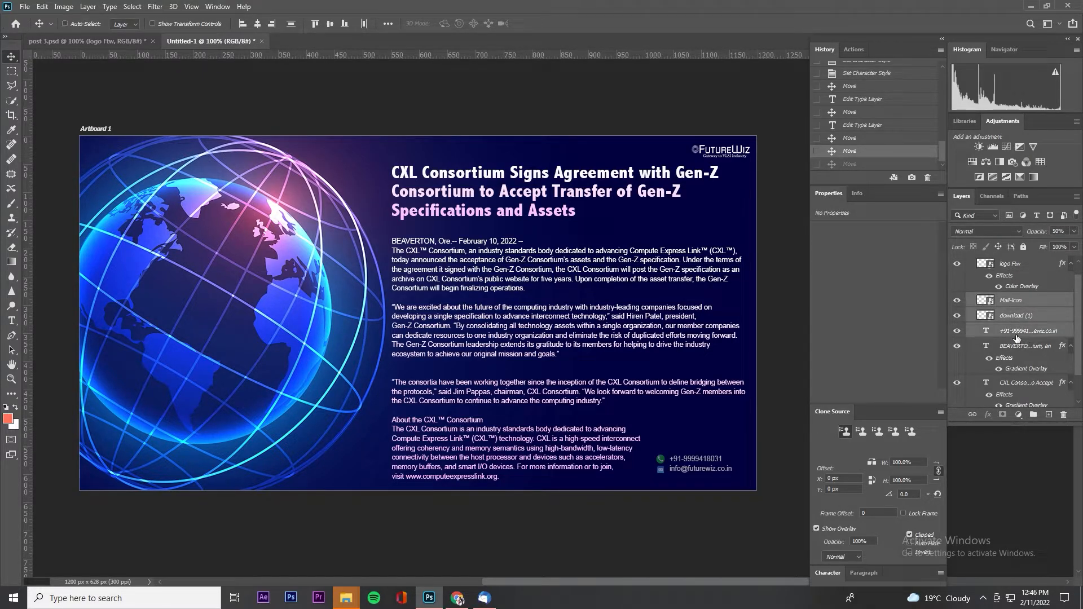
pyautogui.moveTo(694, 470); pyautogui.dragTo(713, 480)
pyautogui.moveTo(713, 481); pyautogui.dragTo(716, 486)
pyautogui.click(766, 525)
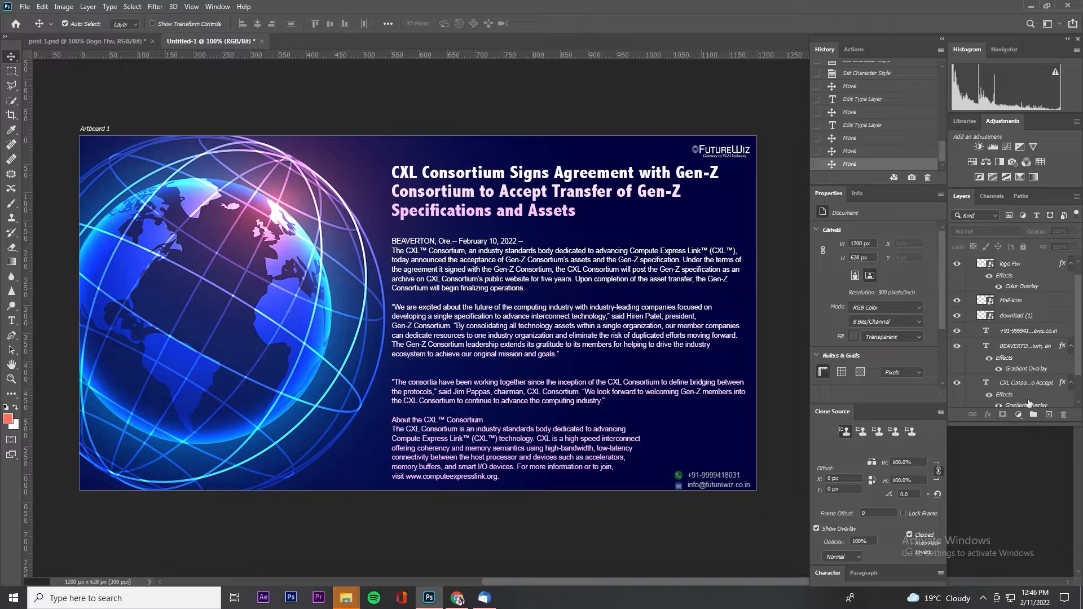
# Step: Reselect the two contact icons and the contact text and raise them slightly from the banner's bottom edge
pyautogui.click(1016, 300)
pyautogui.keyDown('shift'); pyautogui.click(1015, 316); pyautogui.keyUp('shift')
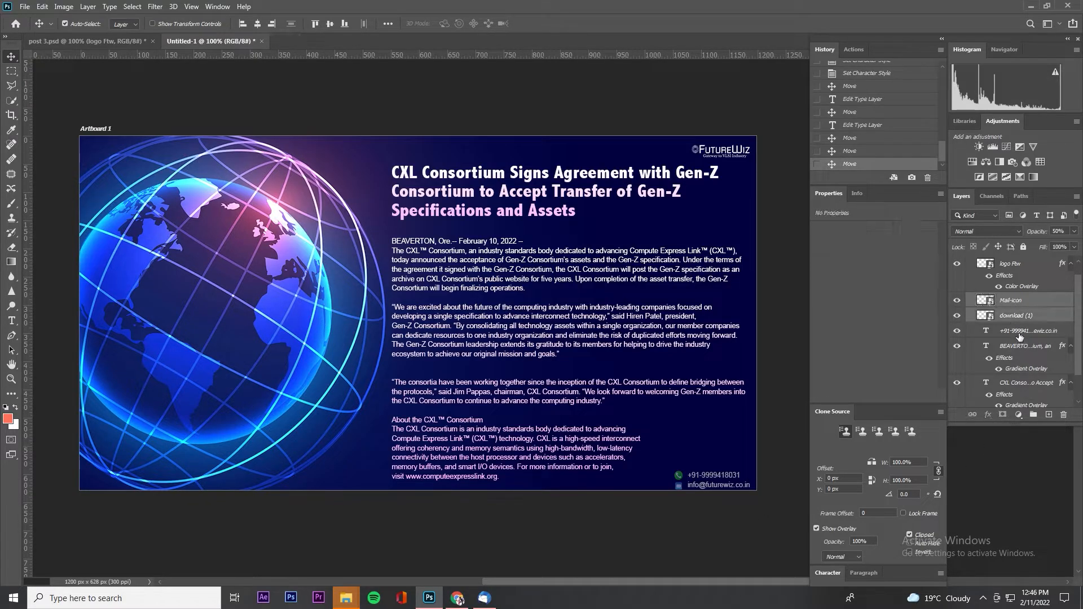
pyautogui.keyDown('shift'); pyautogui.click(1019, 333); pyautogui.keyUp('shift')
pyautogui.press('Up')
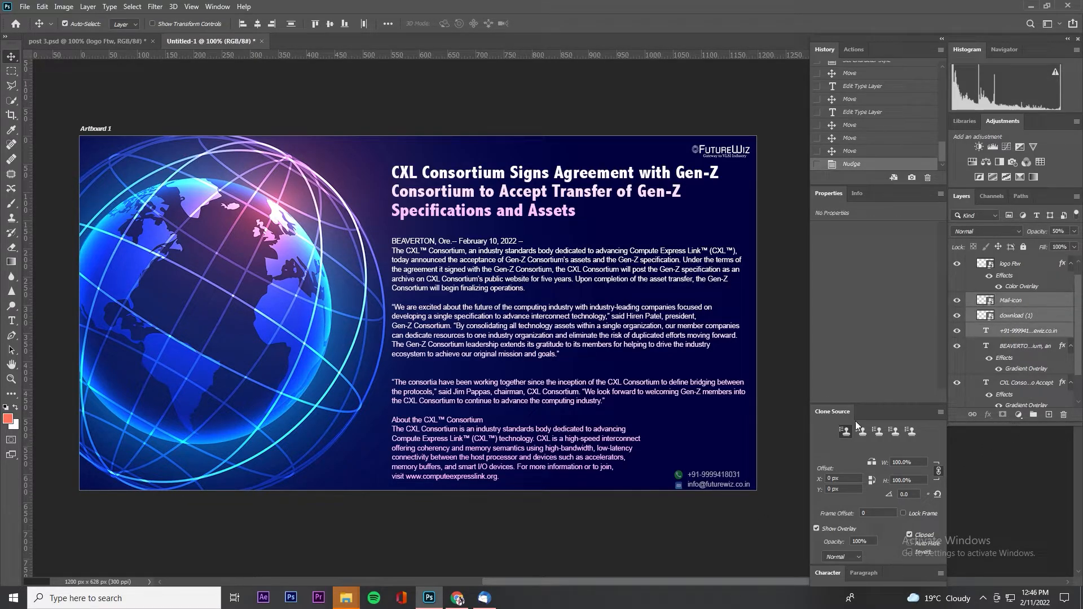
pyautogui.moveTo(722, 474); pyautogui.dragTo(722, 466)
pyautogui.click(750, 557)
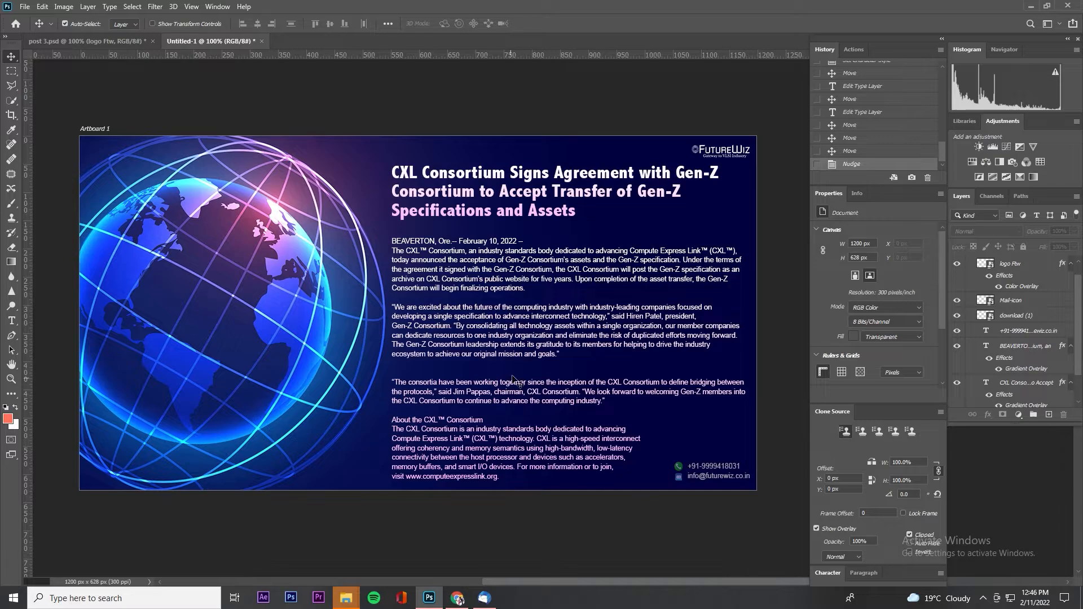
# Step: Nudge the body text up 7 px and shift the headline very slightly left to line up with it
pyautogui.click(519, 340)
pyautogui.press('Up')
pyautogui.press('Up')
pyautogui.press('Up')
pyautogui.press('Up')
pyautogui.press('Up')
pyautogui.press('Up')
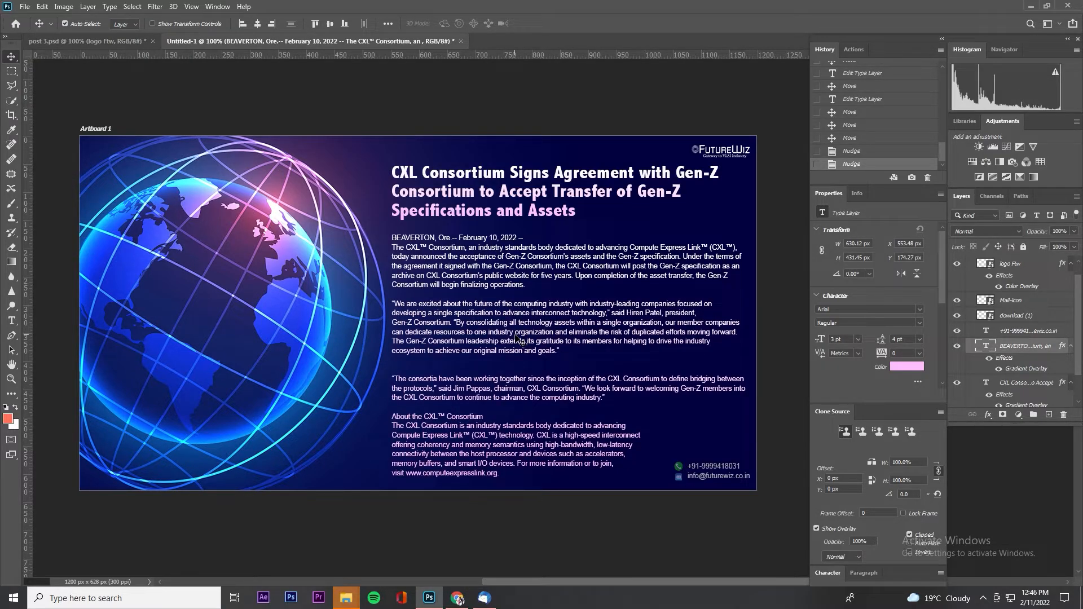
pyautogui.press('Up')
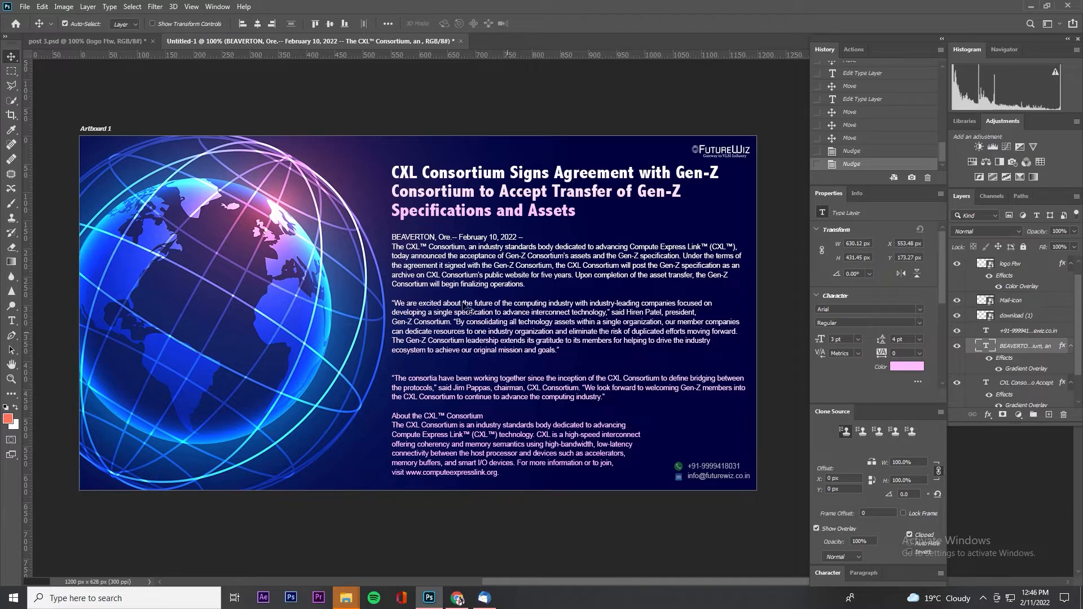
pyautogui.moveTo(473, 195); pyautogui.dragTo(472, 194)
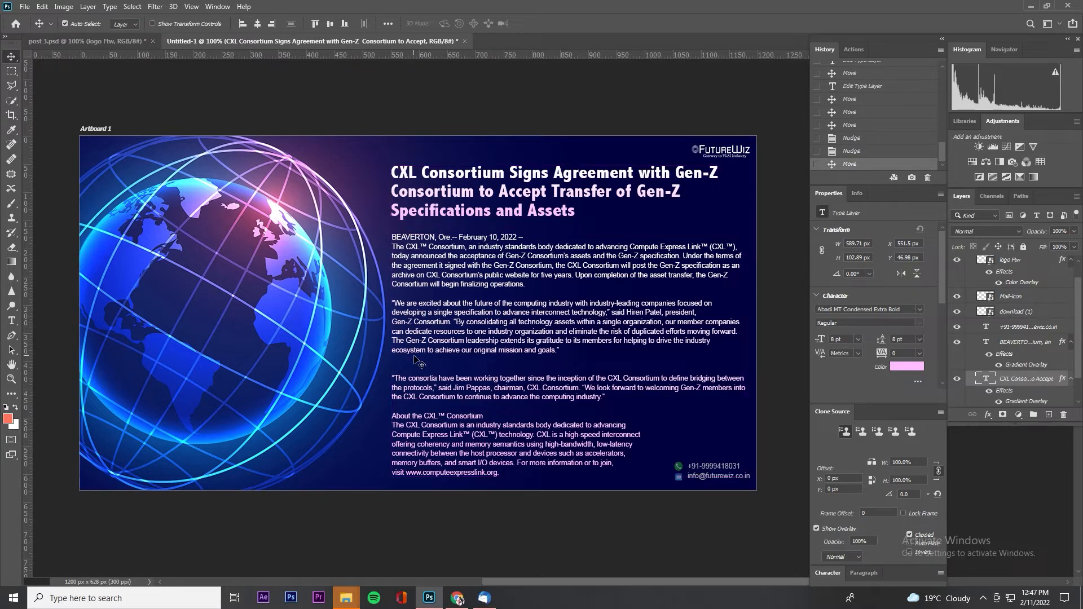
# Step: Save the banner on the computer as Post 6.psd in the For irfan folder with Maximize Compatibility on
pyautogui.hotkey('ctrl', 's')
pyautogui.click(599, 394)
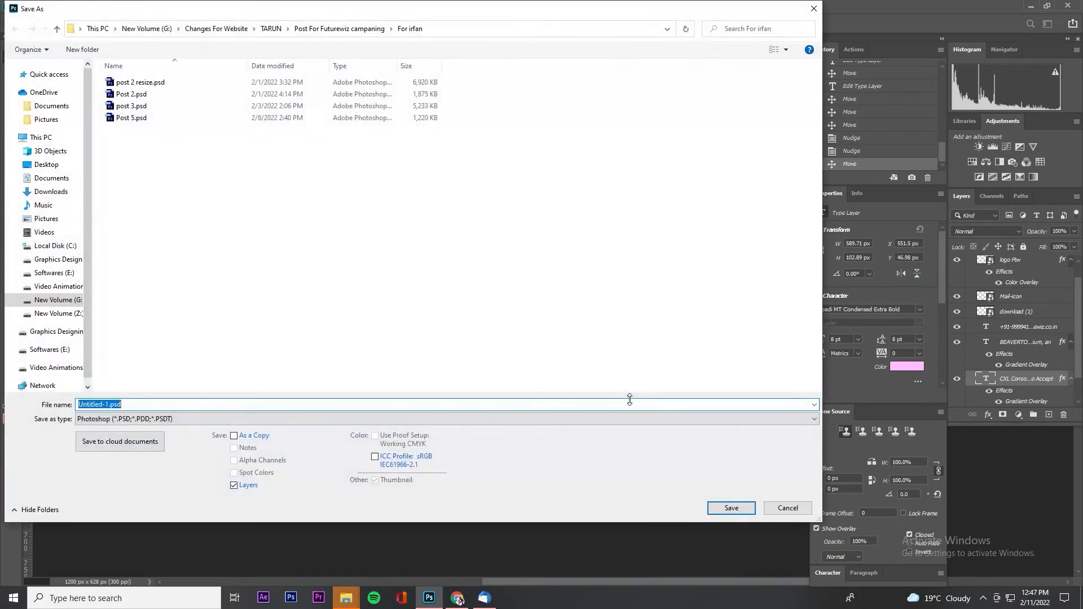
pyautogui.click(132, 119)
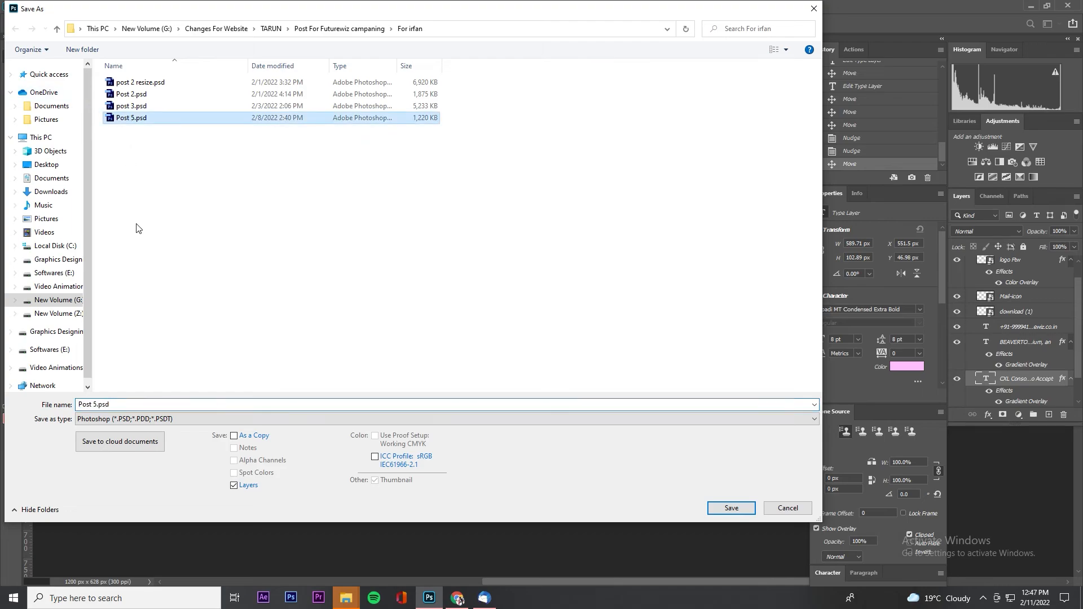
pyautogui.click(114, 407)
pyautogui.click(114, 407)
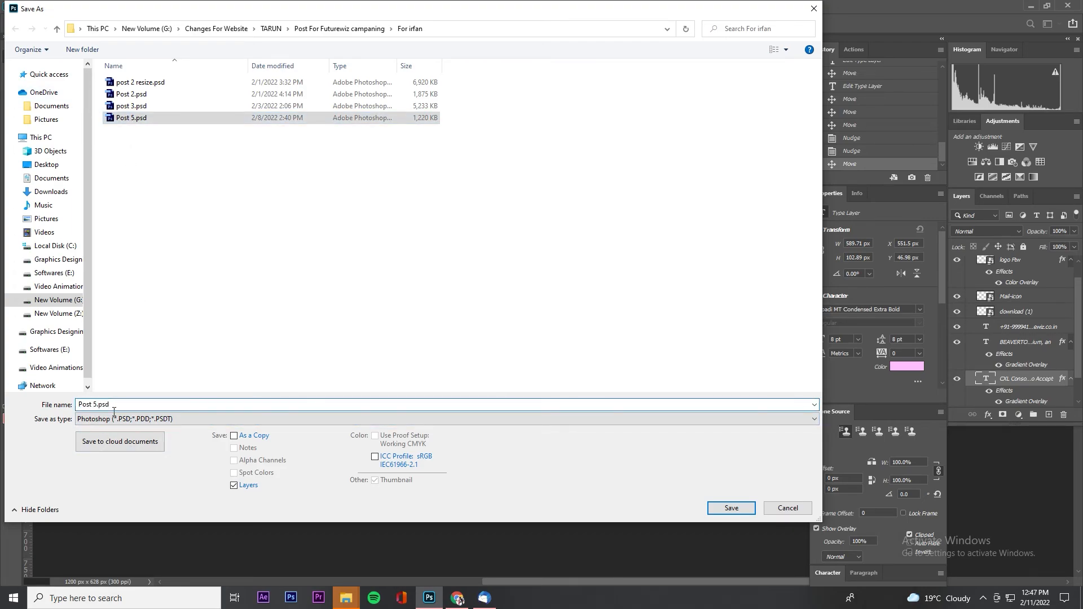
pyautogui.press('BackSpace')
pyautogui.write('6')
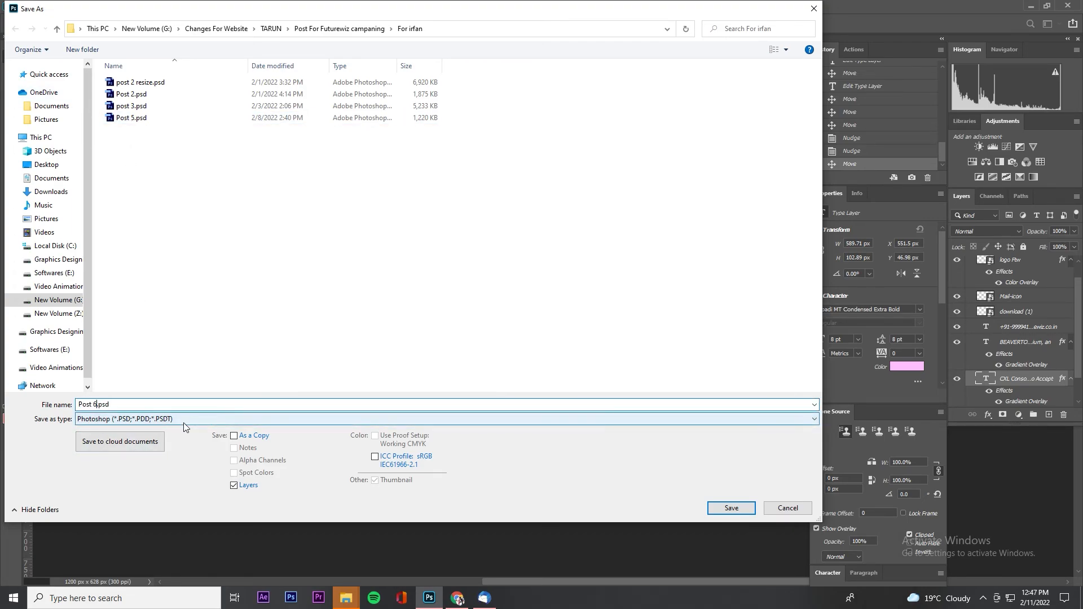
pyautogui.click(712, 508)
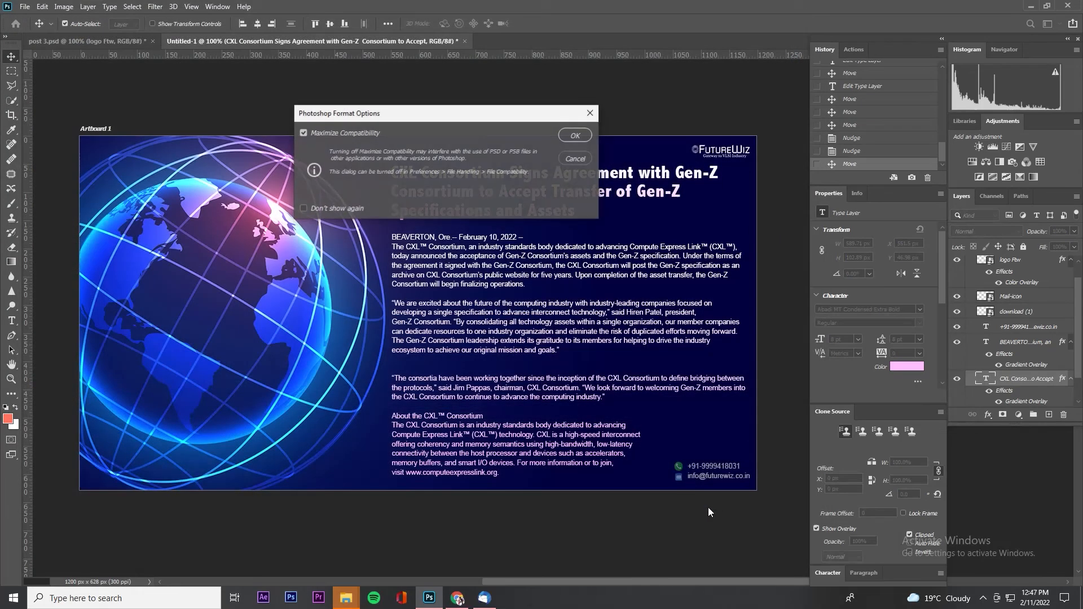
pyautogui.click(577, 138)
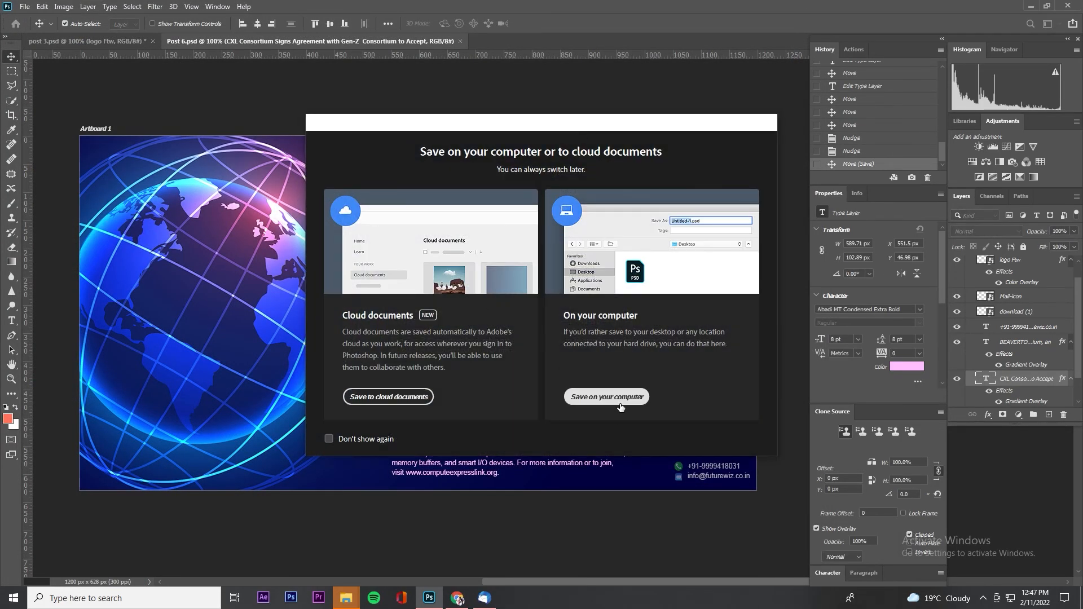
# Step: Begin saving another version of the banner on the computer and bring up the file format choices
pyautogui.click(614, 398)
pyautogui.click(152, 423)
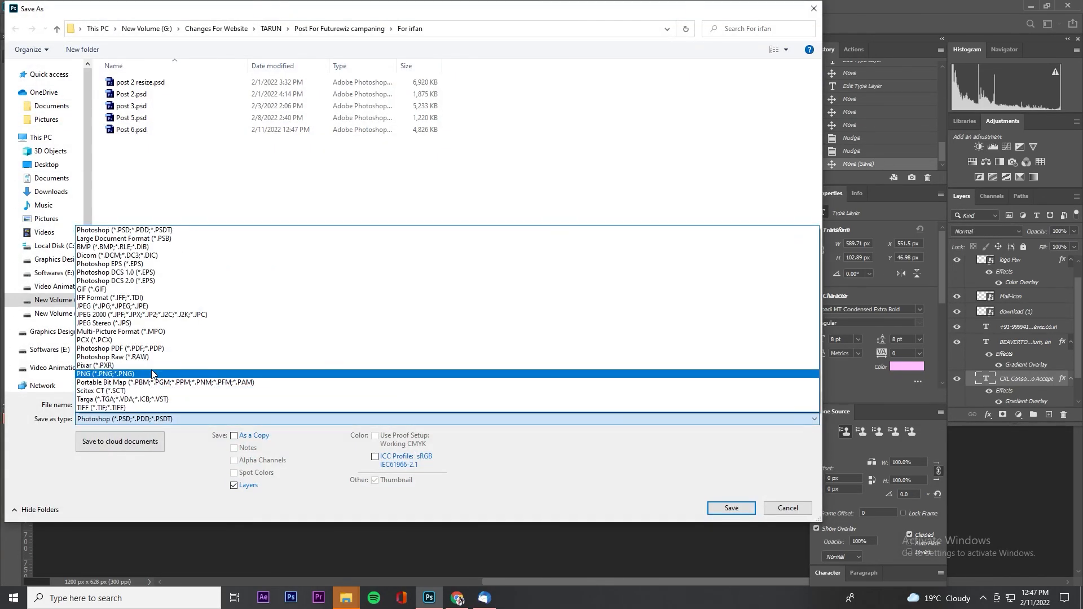